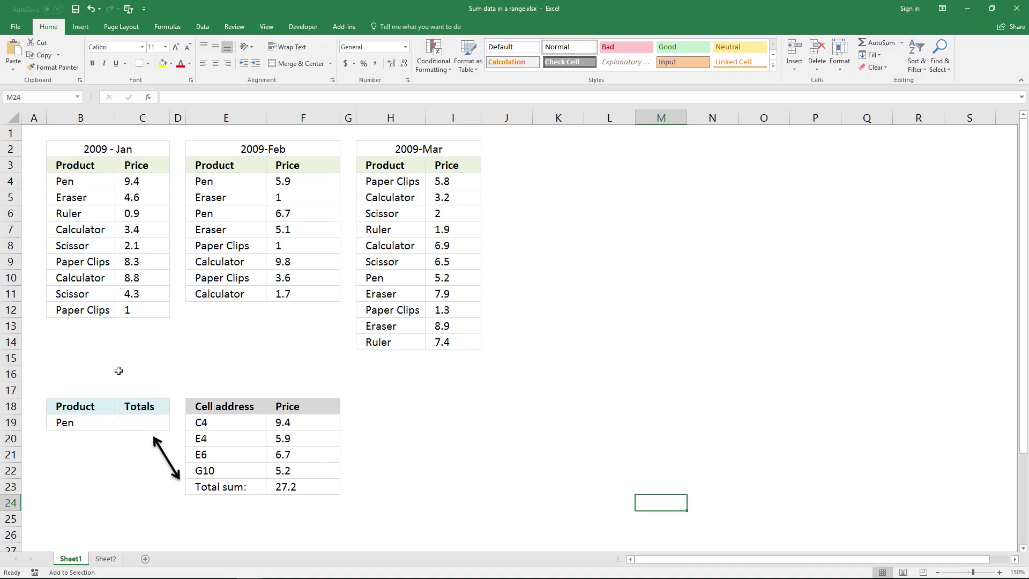
Step: Cancel the pending copy and select the Pen total cell C19
{"action": "left_click", "coordinate": [84, 423]}
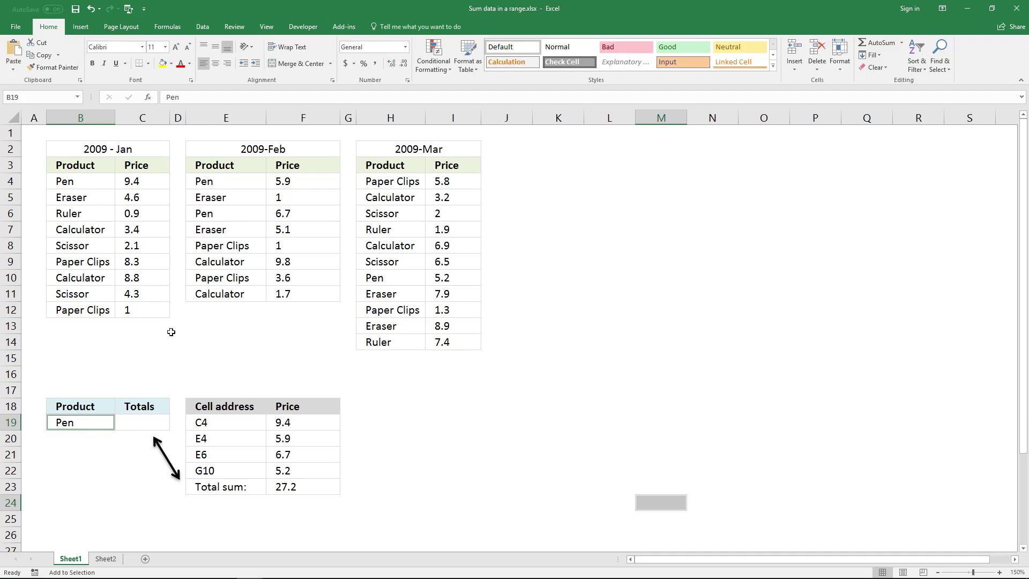
{"action": "left_click", "coordinate": [190, 354]}
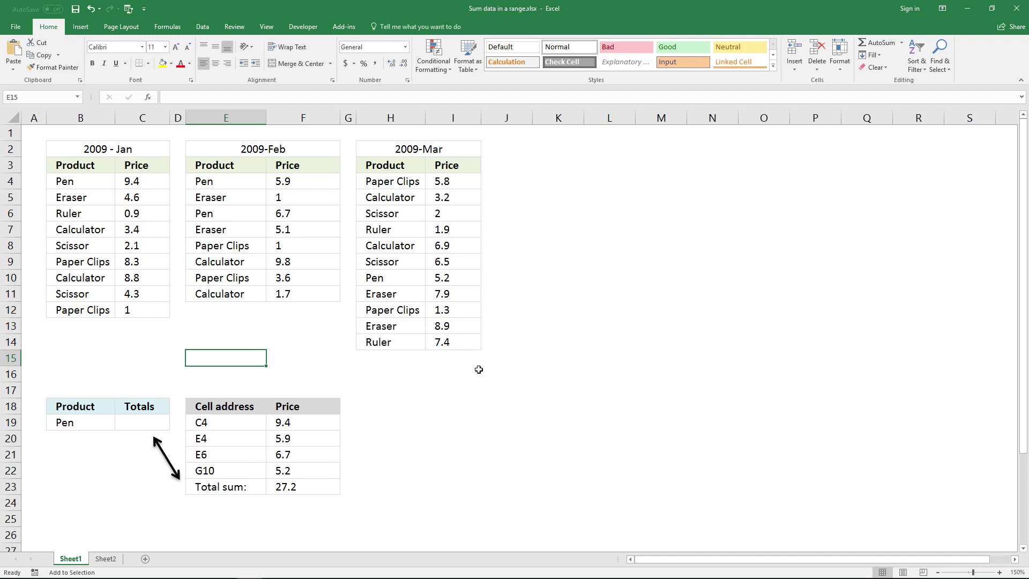
{"action": "key", "text": "Escape"}
{"action": "left_click", "coordinate": [144, 422]}
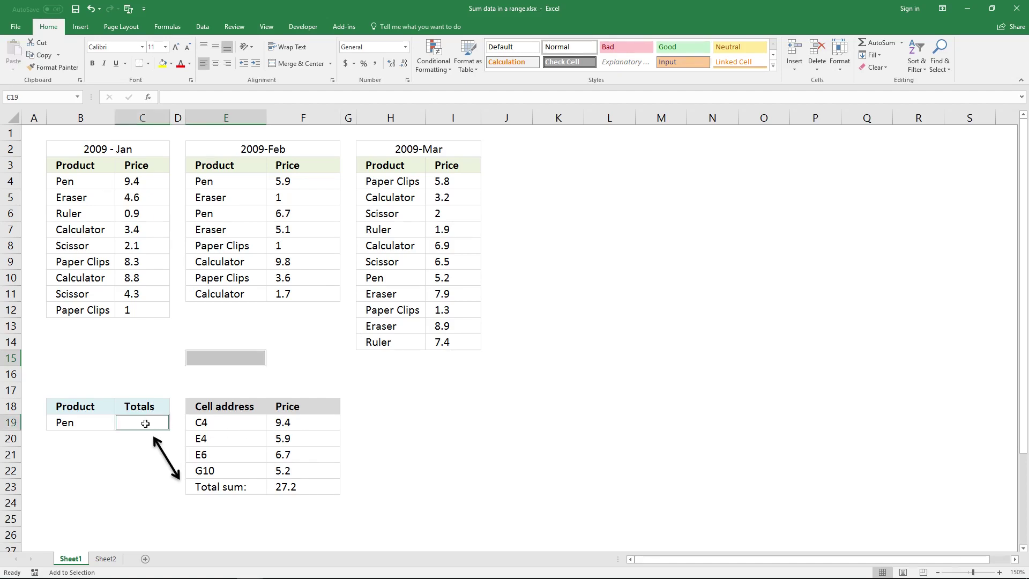
Step: Enter the array formula {=IF(B4:H14=B19,C4:I14,0)} in C19
{"action": "left_click", "coordinate": [194, 100]}
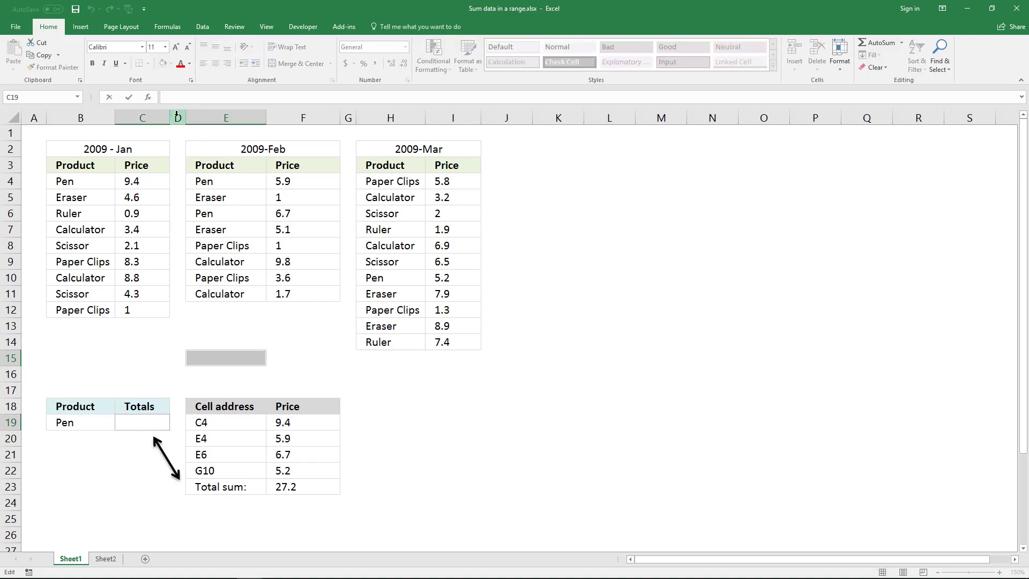
{"action": "type", "text": "=IF"}
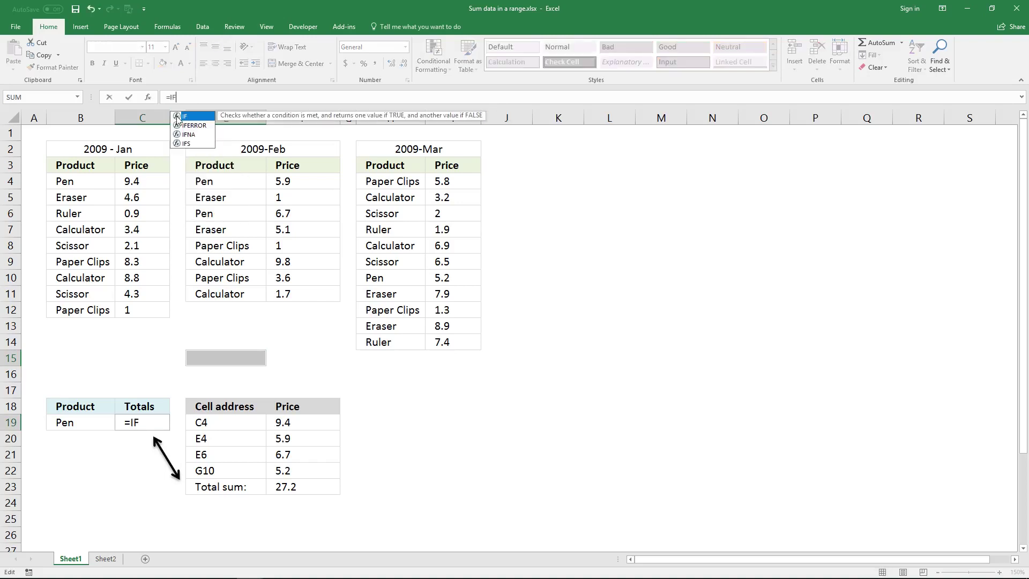
{"action": "type", "text": "("}
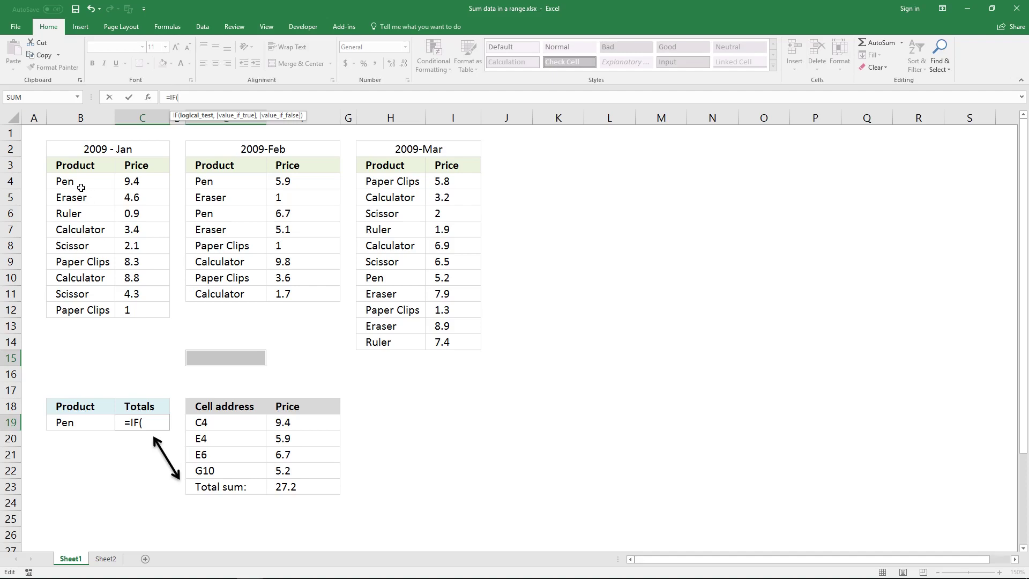
{"action": "left_click_drag", "start_coordinate": [75, 184], "coordinate": [385, 345]}
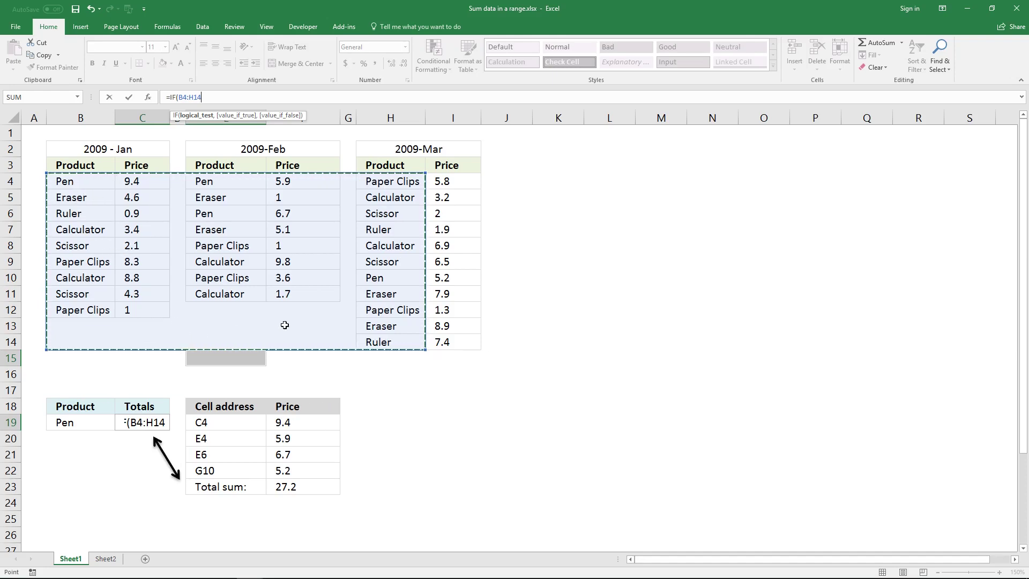
{"action": "type", "text": "="}
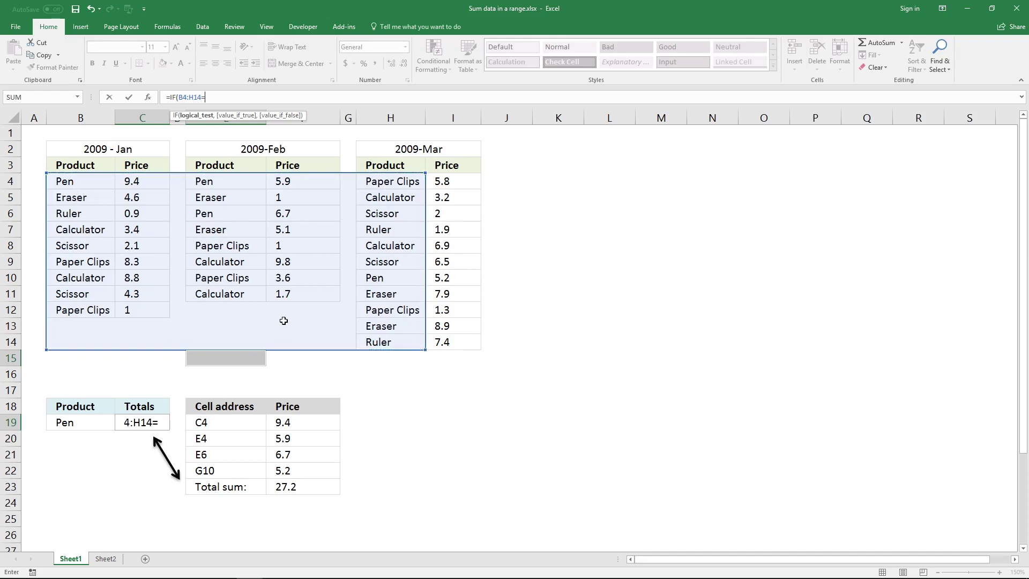
{"action": "left_click", "coordinate": [91, 422]}
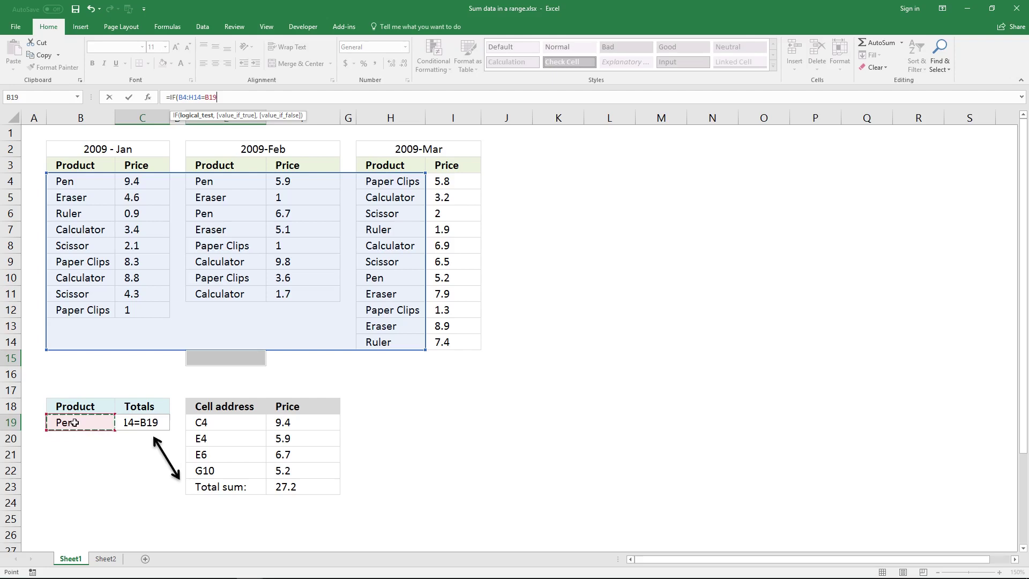
{"action": "type", "text": ","}
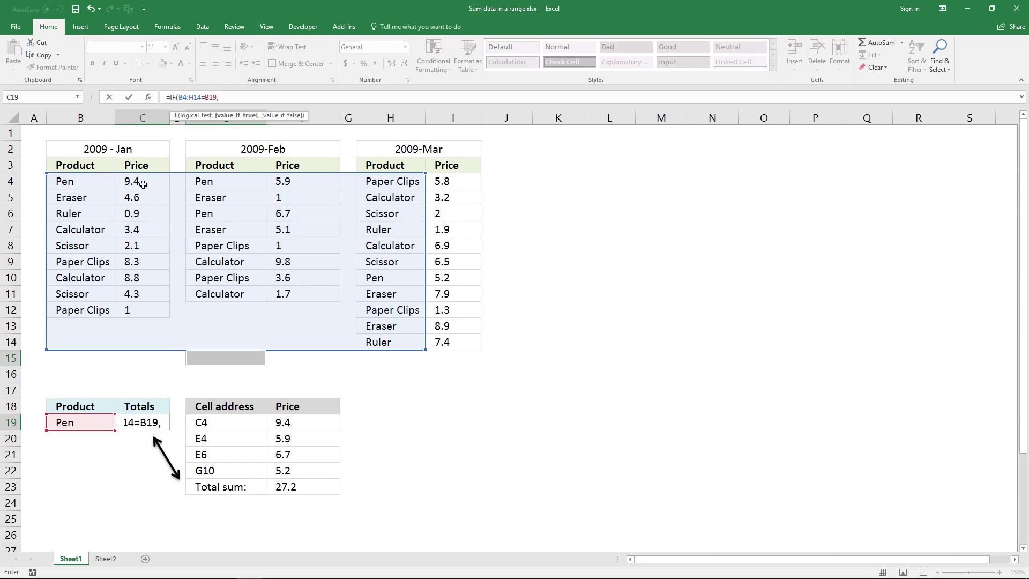
{"action": "left_click_drag", "start_coordinate": [140, 181], "coordinate": [440, 352]}
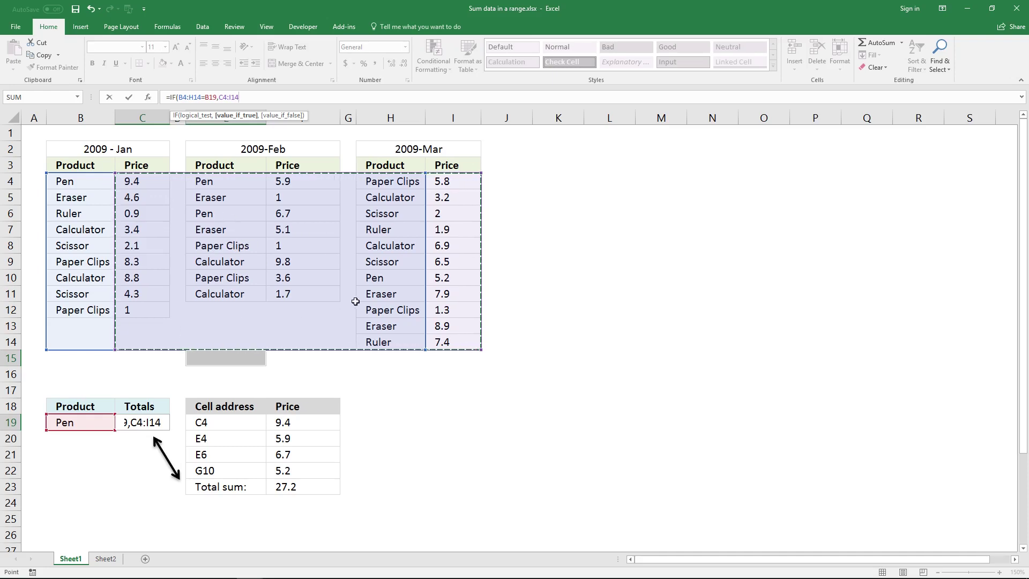
{"action": "type", "text": ","}
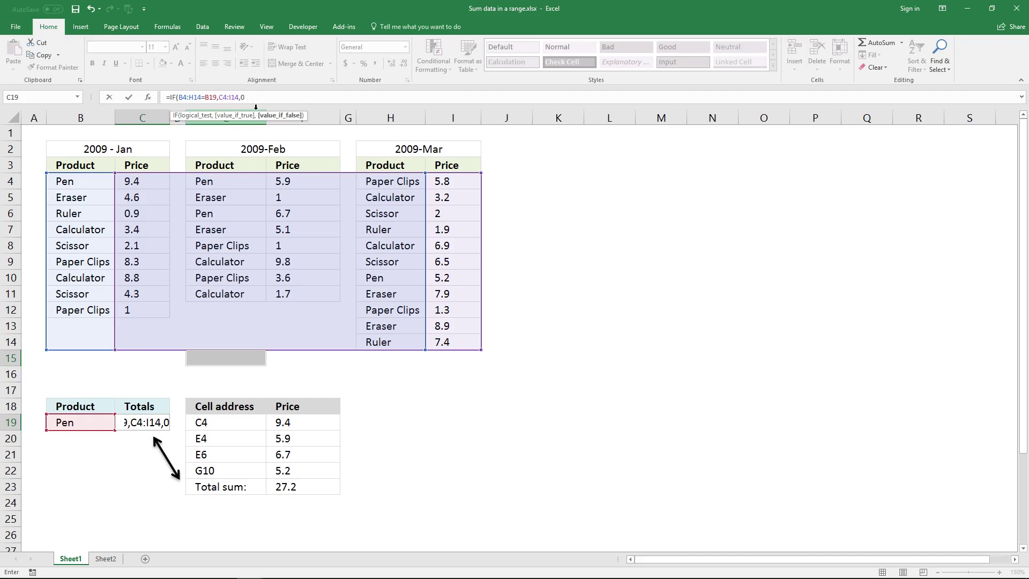
{"action": "type", "text": "0)"}
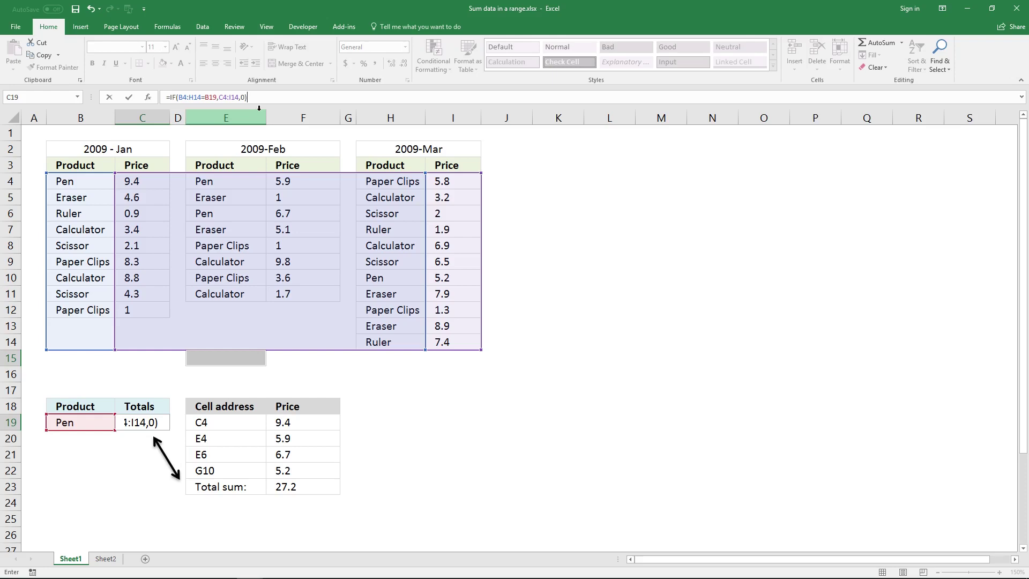
{"action": "key", "text": "ctrl+shift+Return"}
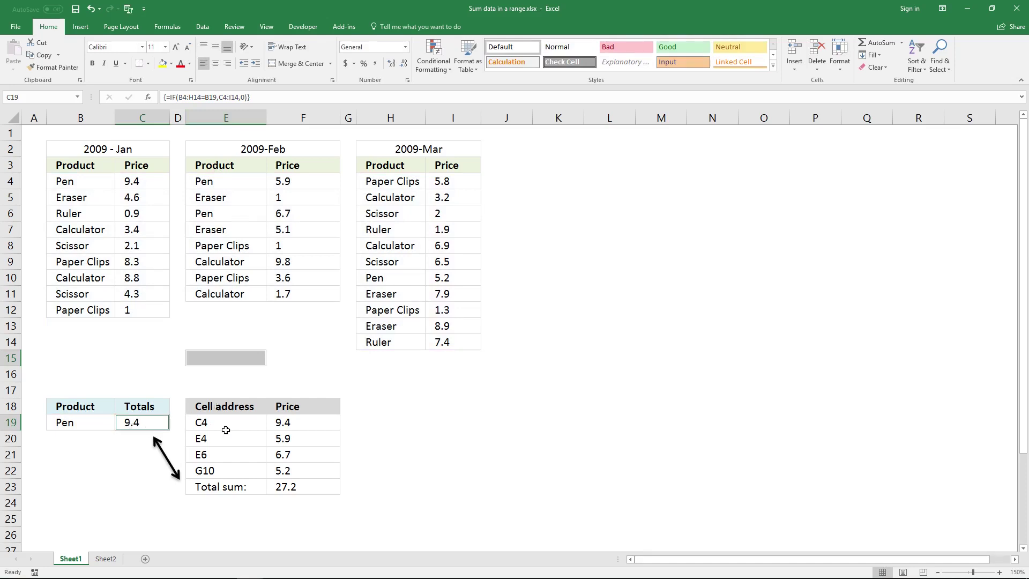
Step: Paste the IF formula as one array across K4:S14, showing matched prices, zeros and #N/A
{"action": "left_click", "coordinate": [252, 97]}
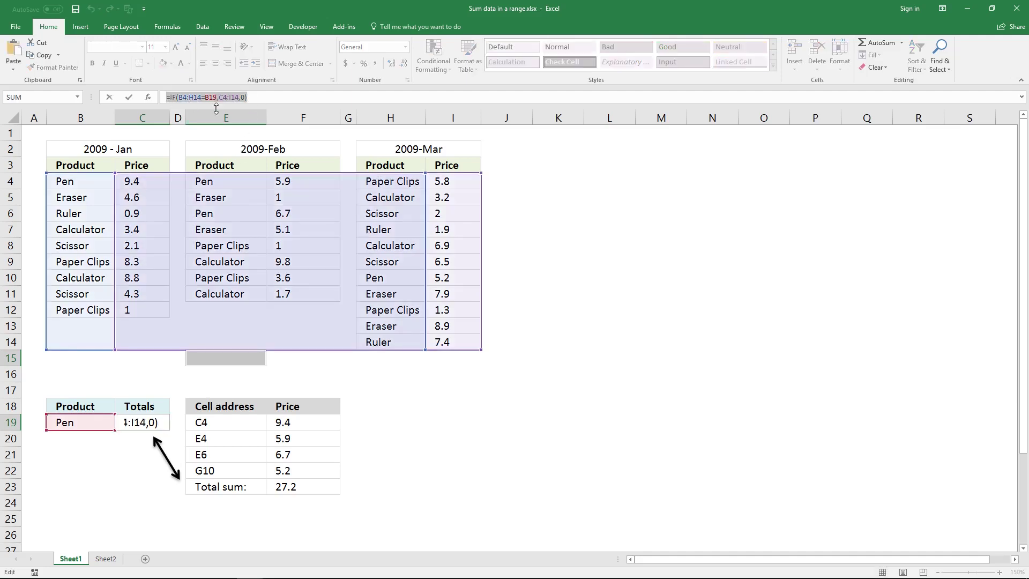
{"action": "key", "text": "ctrl+shift+Return"}
{"action": "left_click_drag", "start_coordinate": [545, 182], "coordinate": [976, 340]}
{"action": "key", "text": "F2"}
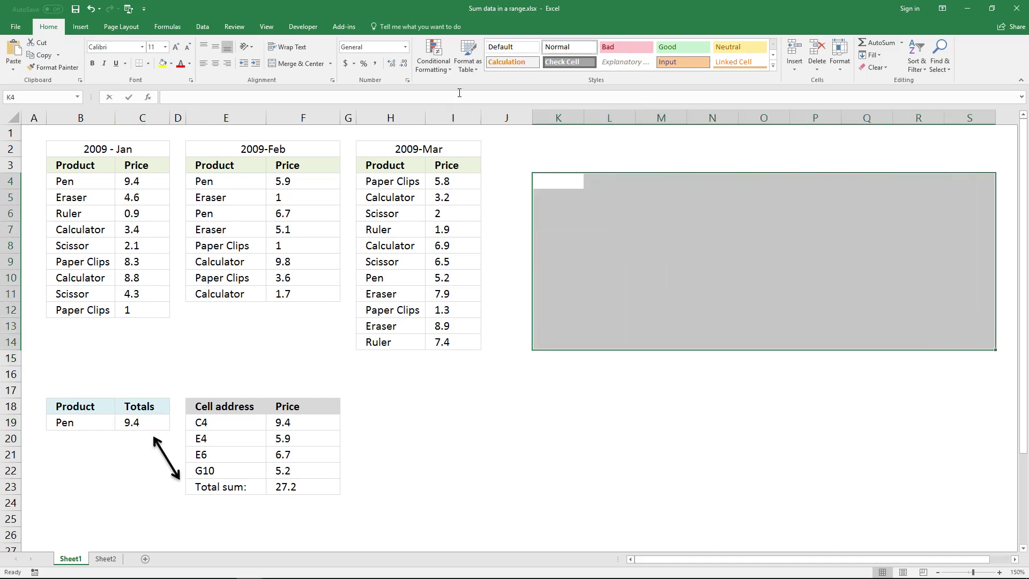
{"action": "key", "text": "ctrl+v"}
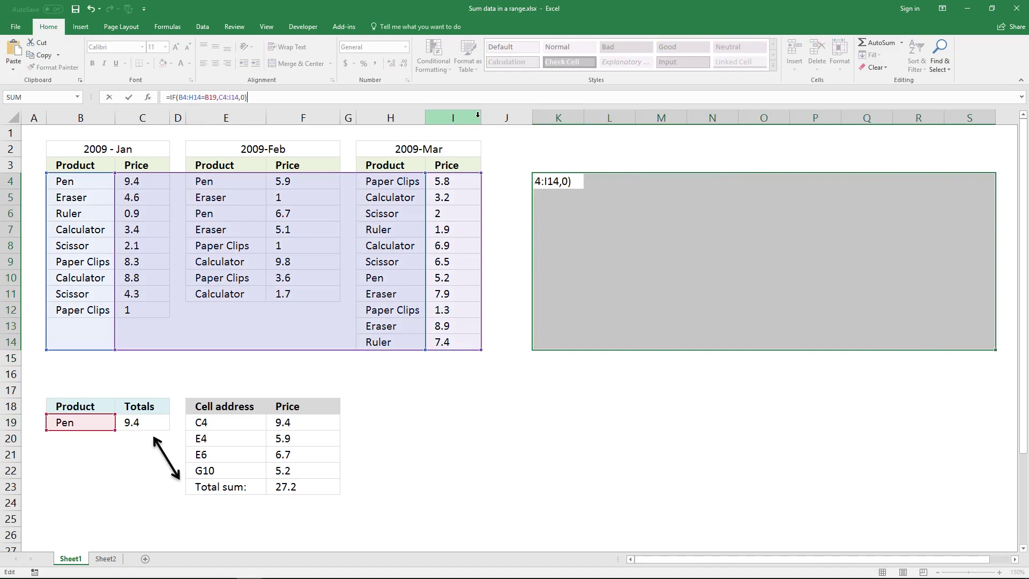
{"action": "key", "text": "ctrl+shift+Return"}
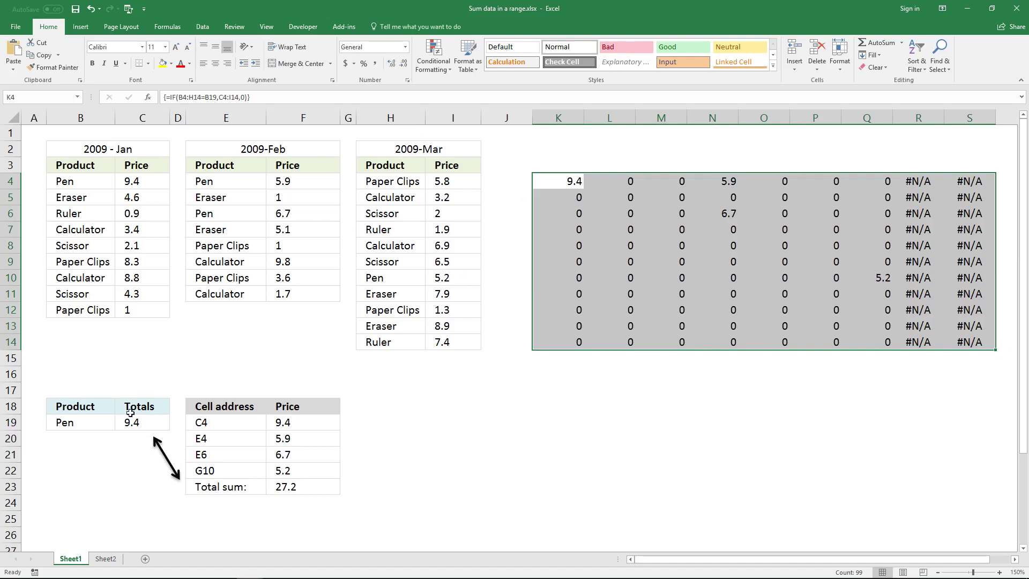
{"action": "left_click", "coordinate": [147, 428]}
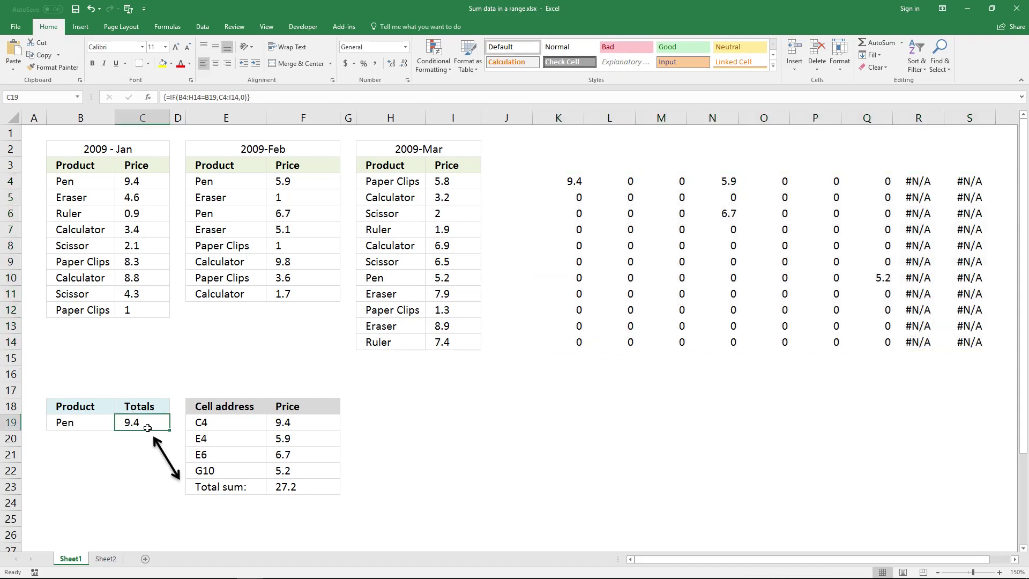
Step: Wrap the C19 formula as {=SUM(IF(B4:H14=B19,C4:I14,0))} so it shows 27.2
{"action": "left_click", "coordinate": [172, 99]}
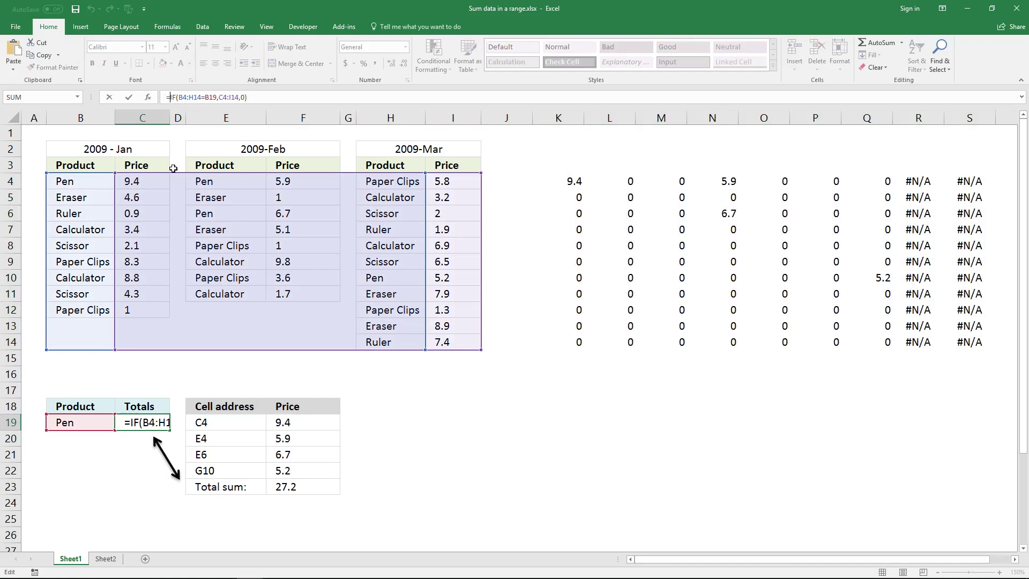
{"action": "type", "text": "SUM("}
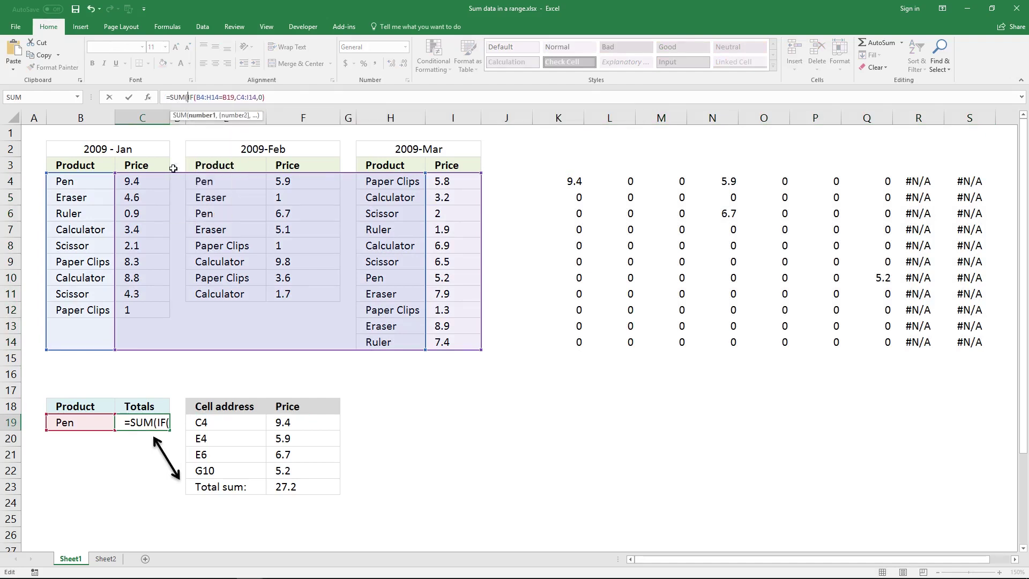
{"action": "left_click", "coordinate": [275, 103]}
{"action": "type", "text": "))"}
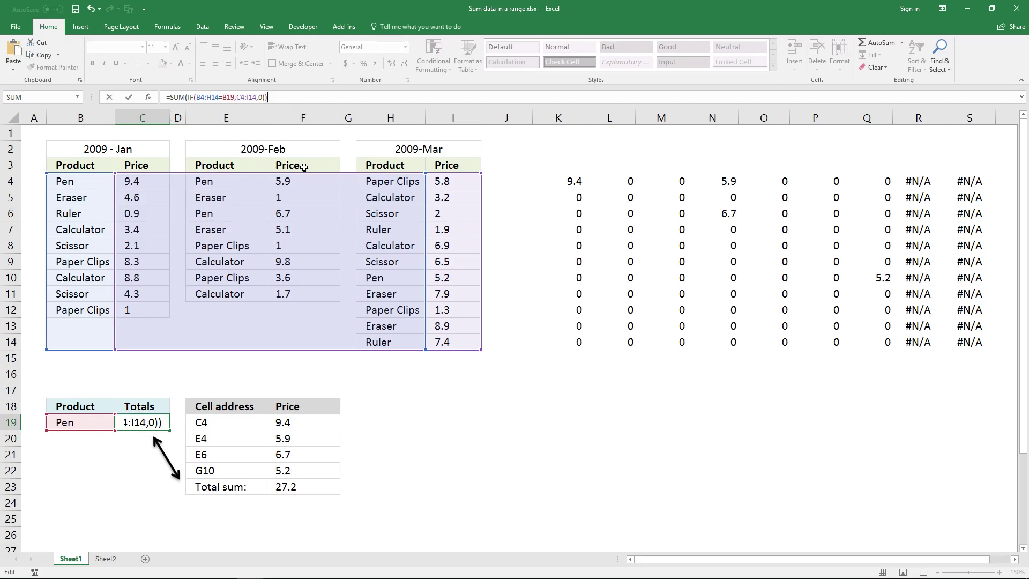
{"action": "key", "text": "ctrl+shift+Return"}
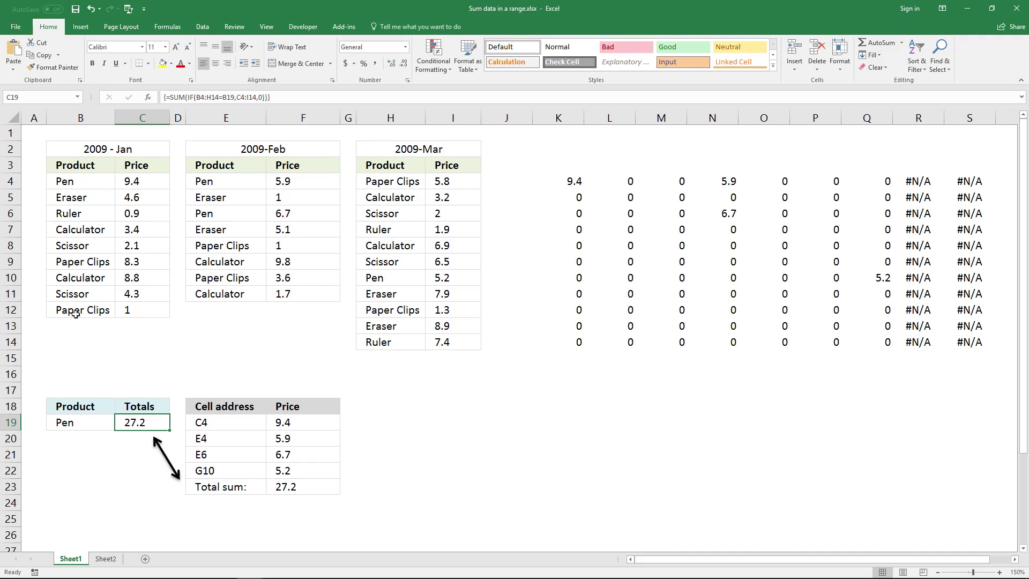
Step: Copy the January product and price rows from Sheet1
{"action": "left_click_drag", "start_coordinate": [60, 145], "coordinate": [424, 342]}
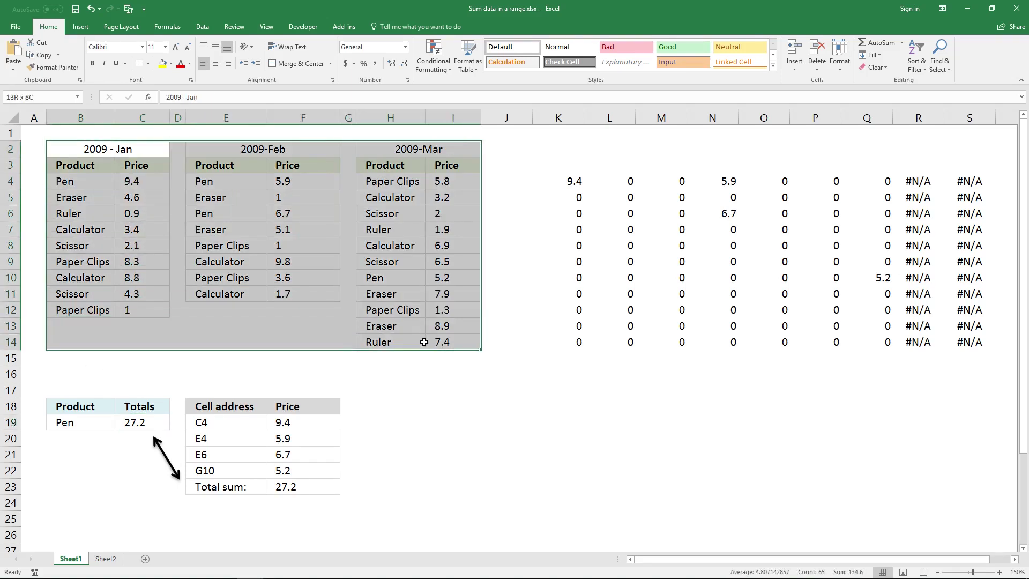
{"action": "left_click", "coordinate": [219, 324]}
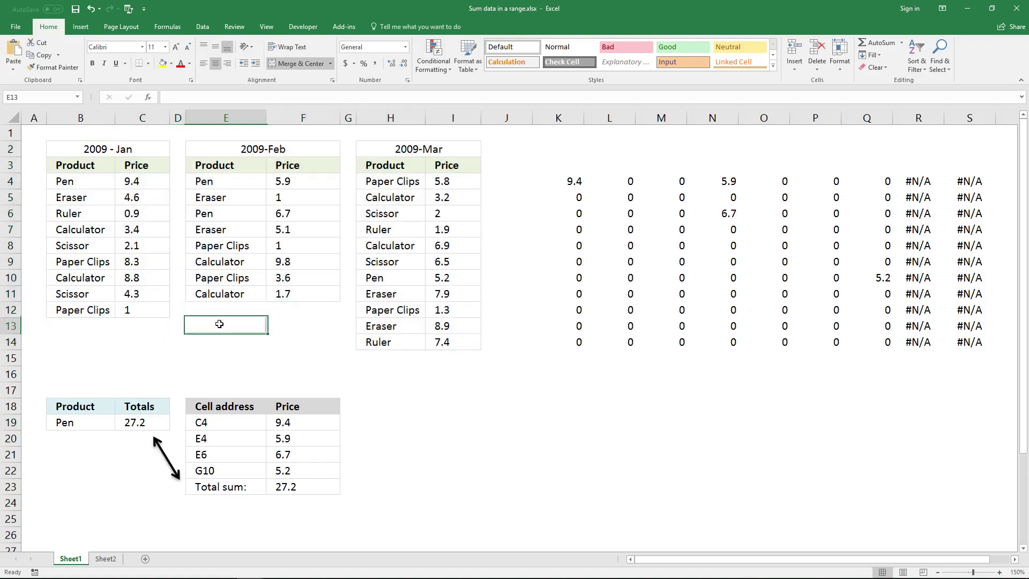
{"action": "left_click", "coordinate": [105, 147]}
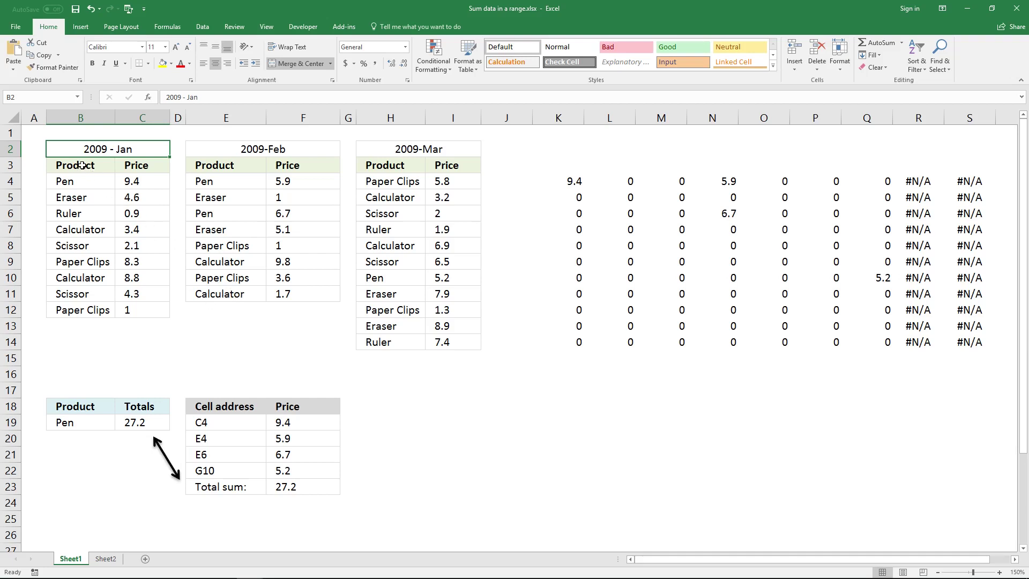
{"action": "left_click_drag", "start_coordinate": [83, 166], "coordinate": [160, 303]}
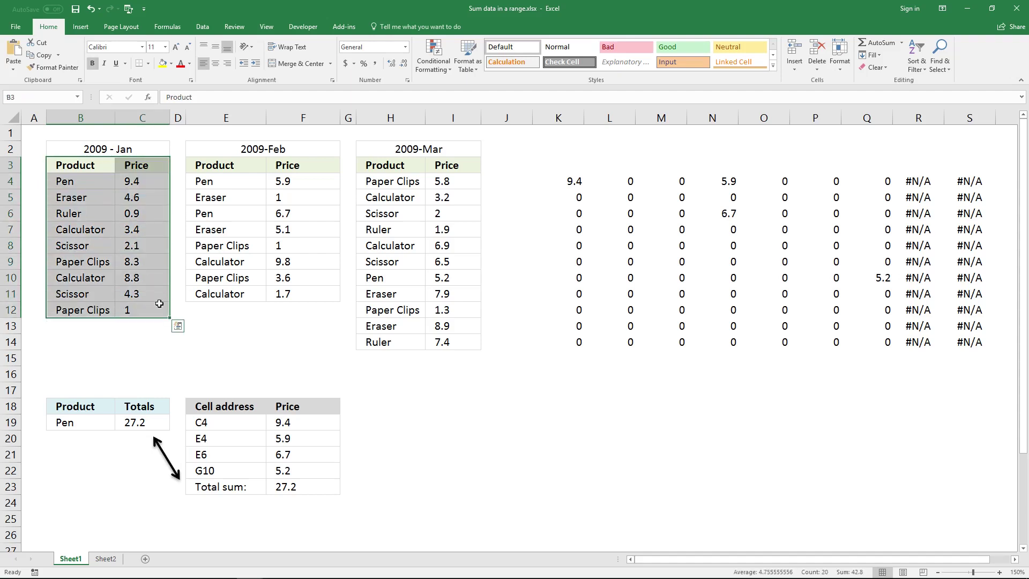
{"action": "key", "text": "ctrl+c"}
Step: Paste the January rows at B2 on Sheet2 and autofit column B
{"action": "left_click", "coordinate": [108, 559]}
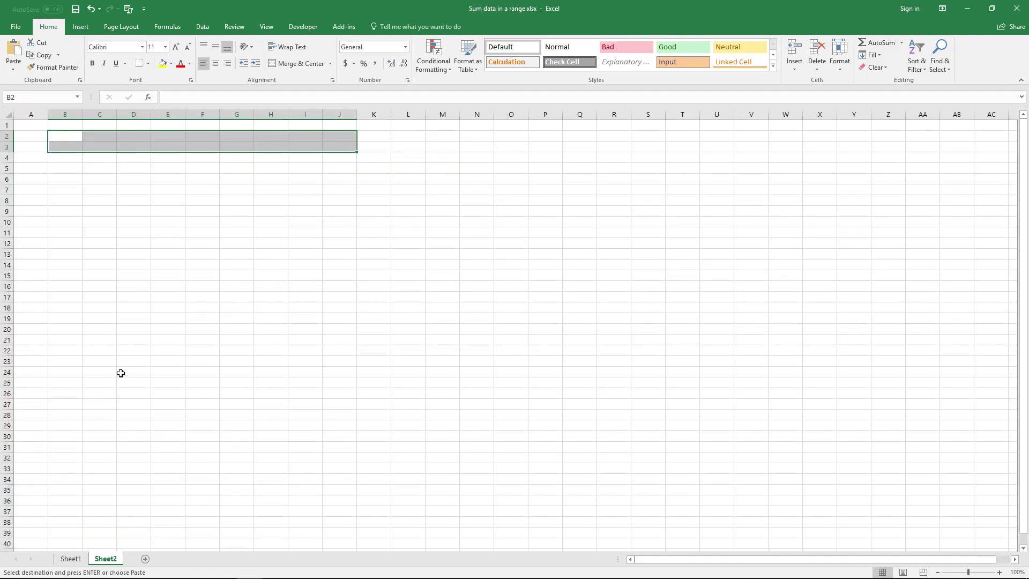
{"action": "left_click", "coordinate": [59, 137]}
{"action": "key", "text": "ctrl+v"}
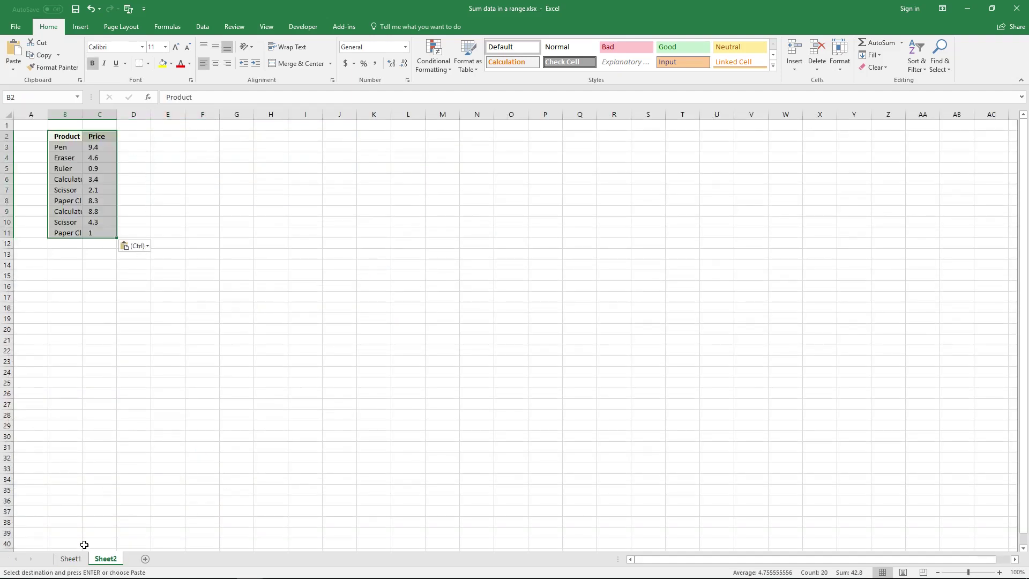
{"action": "double_click", "coordinate": [82, 115]}
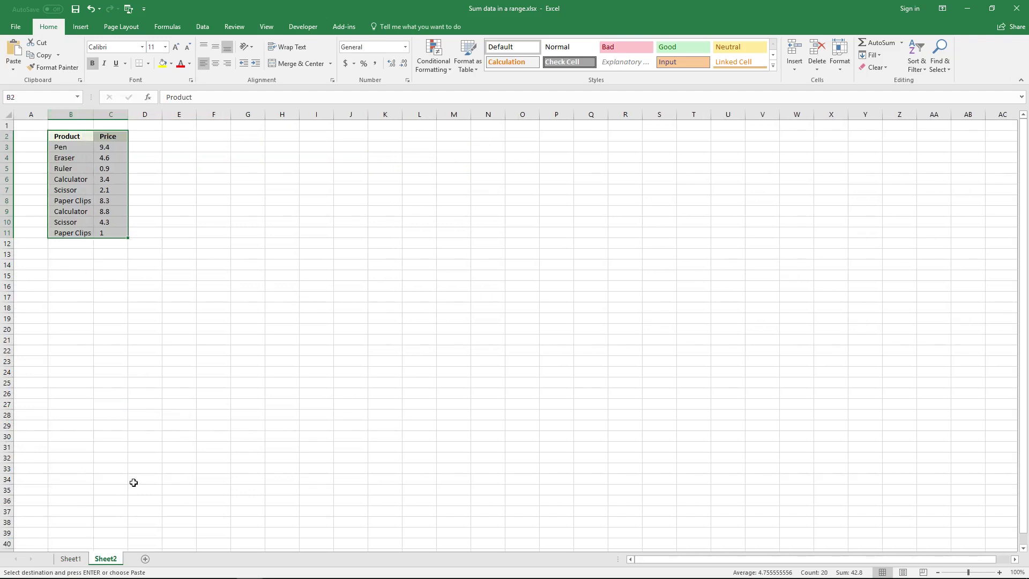
Step: Copy the February rows from Sheet1 and paste them at B12 under January
{"action": "left_click", "coordinate": [72, 559]}
{"action": "left_click_drag", "start_coordinate": [209, 182], "coordinate": [315, 288]}
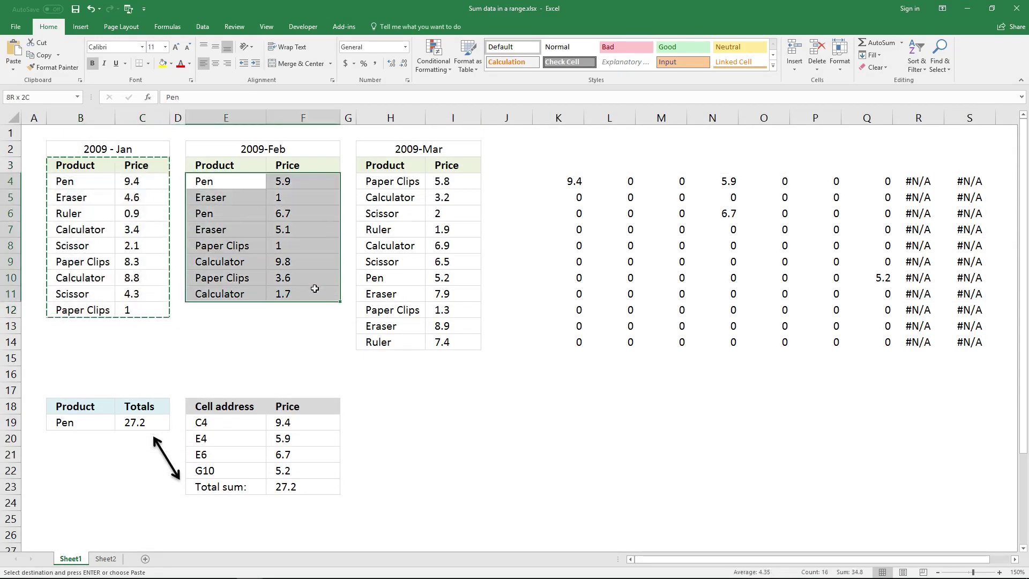
{"action": "key", "text": "ctrl+c"}
{"action": "left_click", "coordinate": [106, 559]}
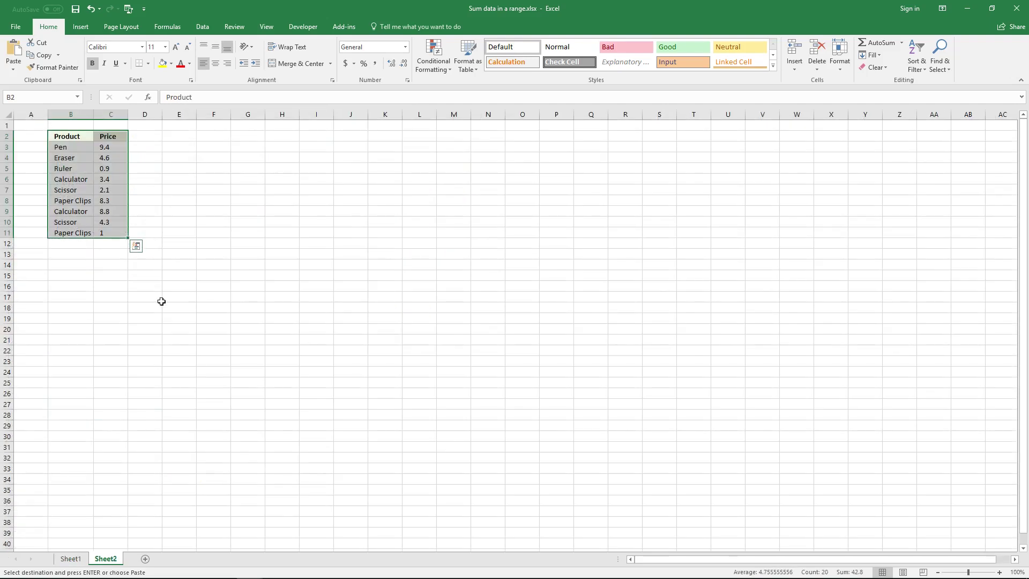
{"action": "left_click", "coordinate": [67, 243]}
{"action": "key", "text": "ctrl+v"}
Step: Copy the March product and price rows from Sheet1 for Sheet2
{"action": "left_click", "coordinate": [71, 559]}
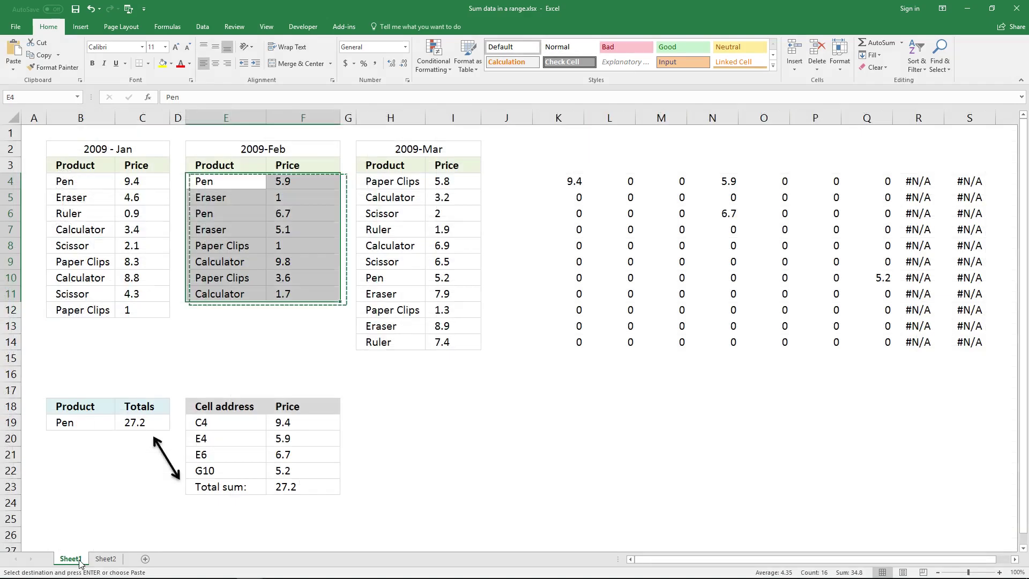
{"action": "left_click_drag", "start_coordinate": [386, 182], "coordinate": [461, 342]}
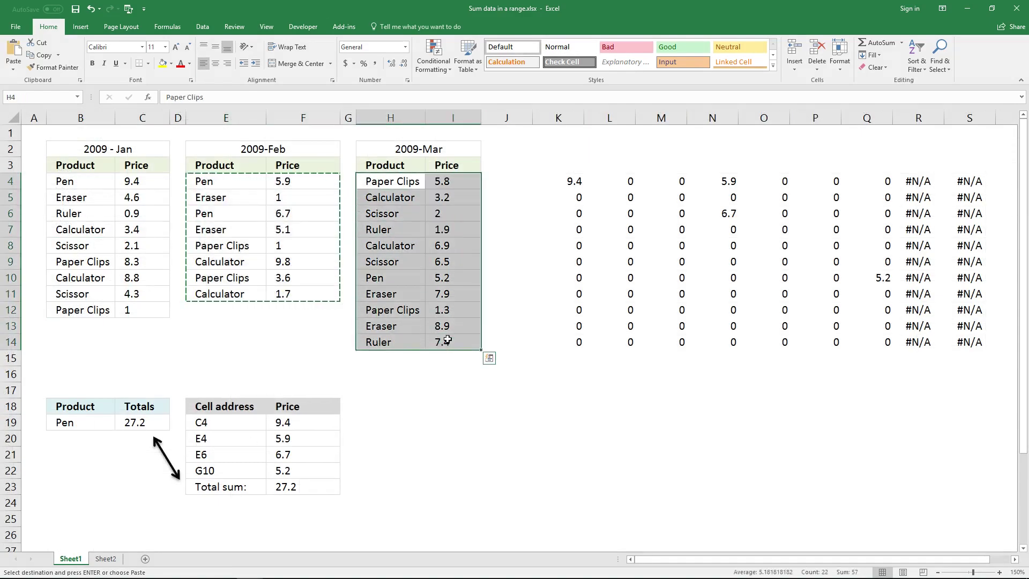
{"action": "key", "text": "ctrl+c"}
{"action": "left_click", "coordinate": [106, 559]}
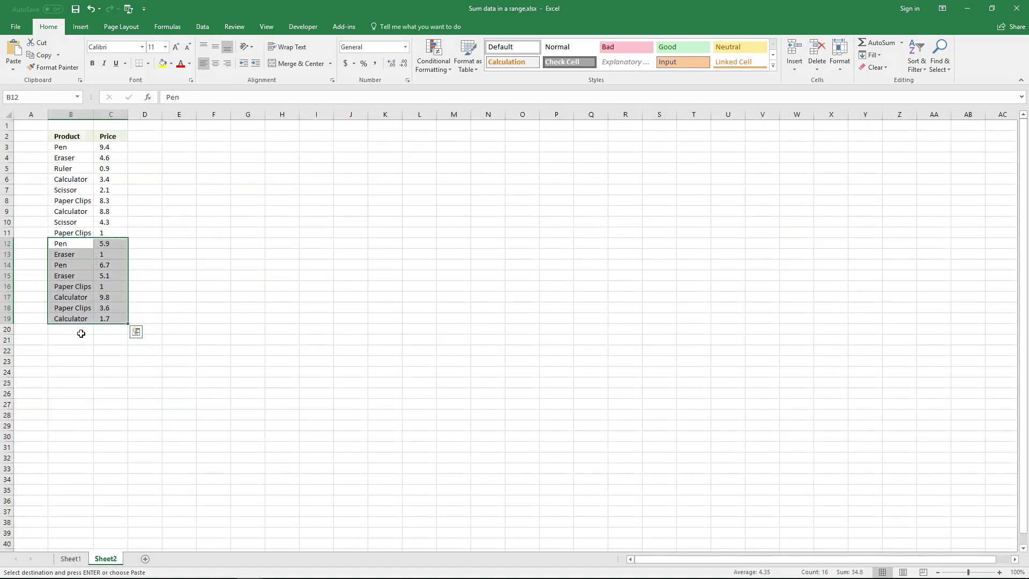
Step: Paste the March rows at B20 and insert a new empty column A
{"action": "left_click", "coordinate": [85, 331]}
{"action": "key", "text": "ctrl+v"}
{"action": "left_click", "coordinate": [213, 350]}
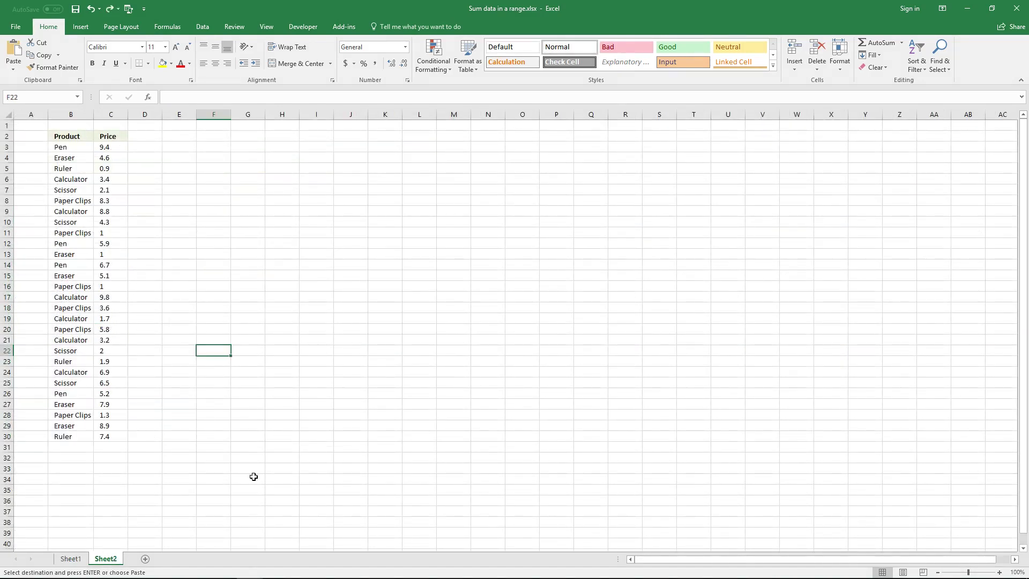
{"action": "left_click", "coordinate": [37, 111]}
{"action": "right_click", "coordinate": [37, 111]}
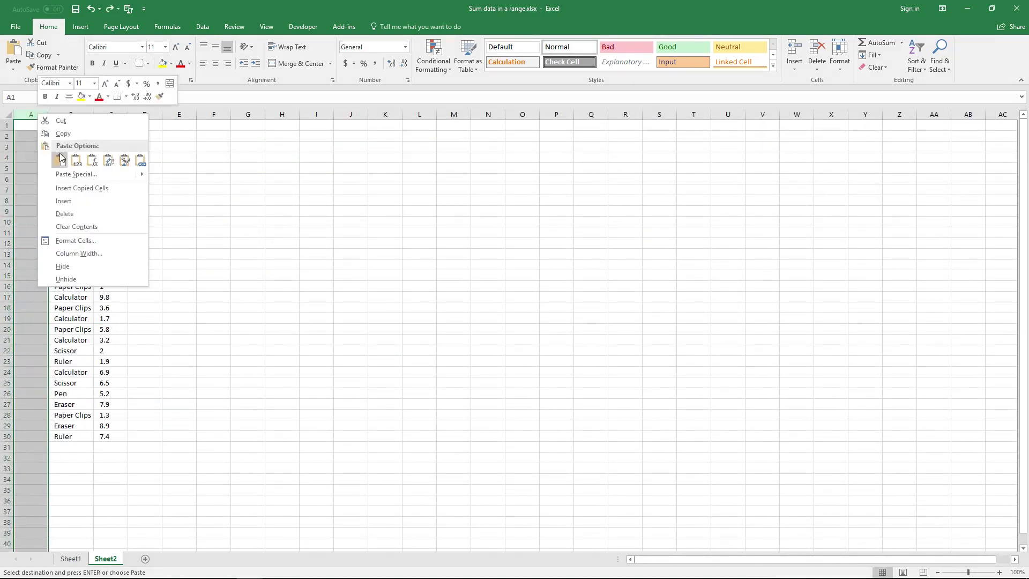
{"action": "left_click", "coordinate": [67, 202]}
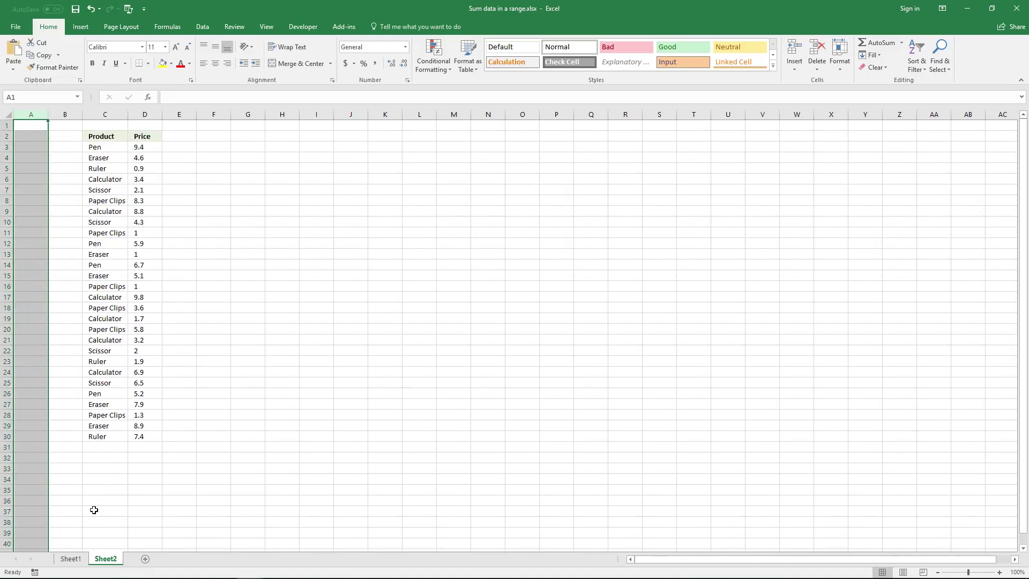
Step: Place the 2009 - Jan month label in A11
{"action": "left_click", "coordinate": [70, 558]}
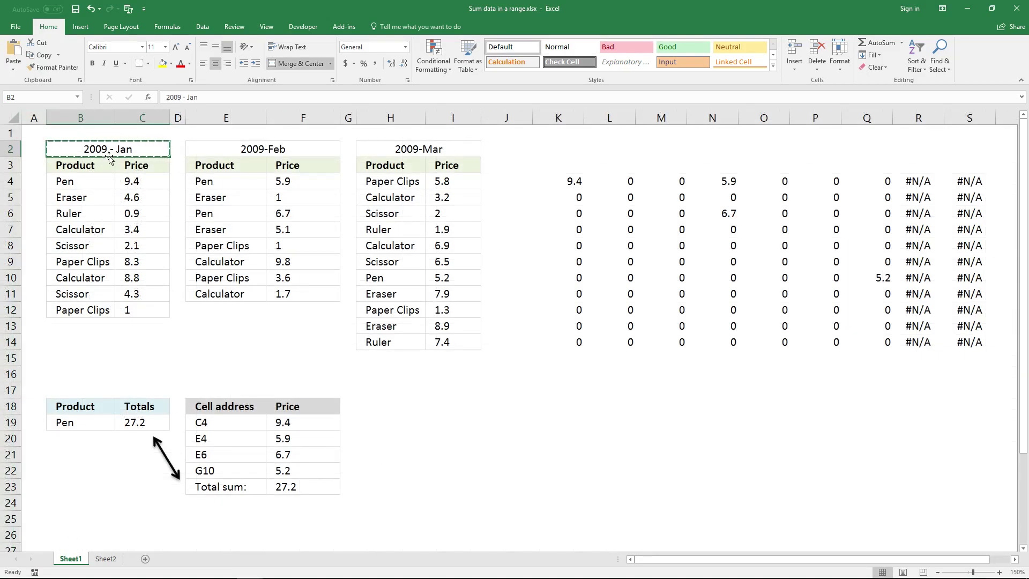
{"action": "left_click", "coordinate": [106, 558]}
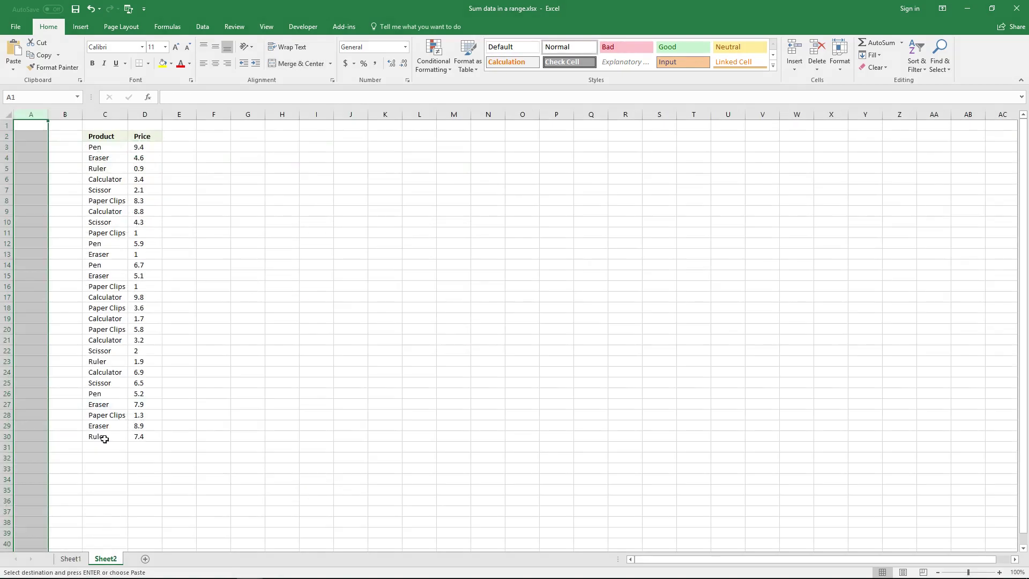
{"action": "right_click", "coordinate": [32, 237]}
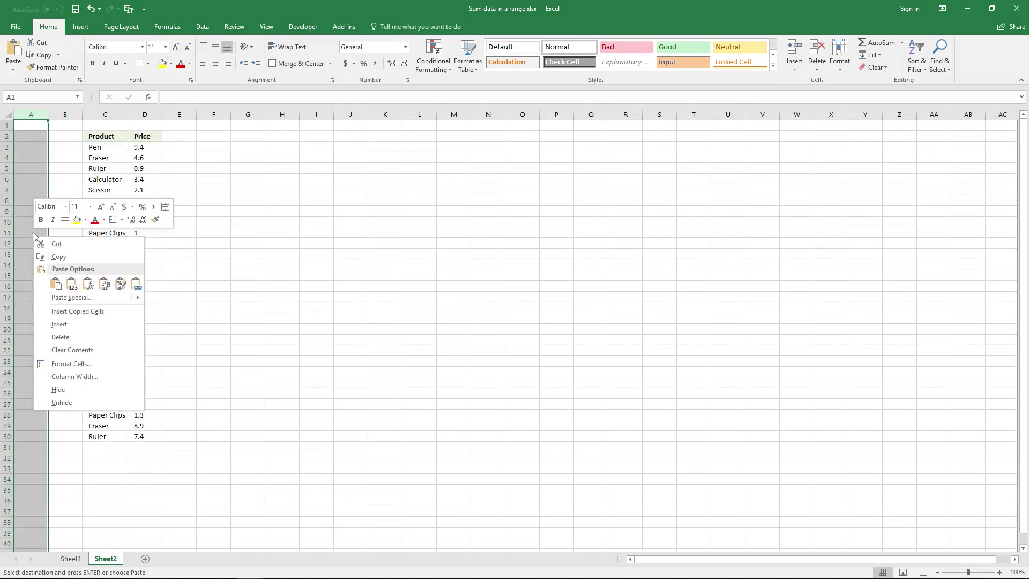
{"action": "key", "text": "Escape"}
{"action": "left_click", "coordinate": [25, 230]}
{"action": "key", "text": "ctrl+v"}
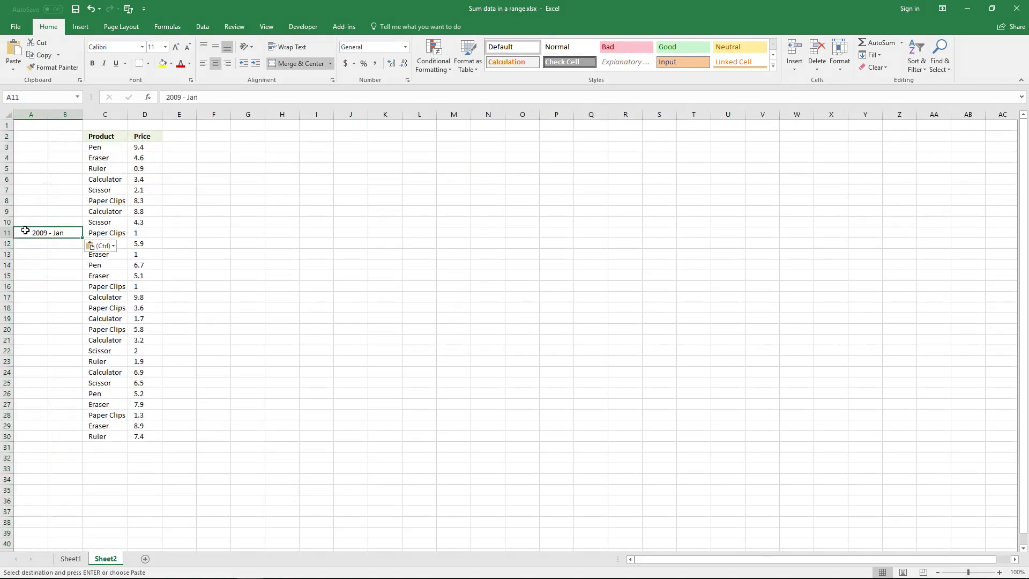
Step: Place the 2009-Feb month label in A19
{"action": "left_click", "coordinate": [70, 558]}
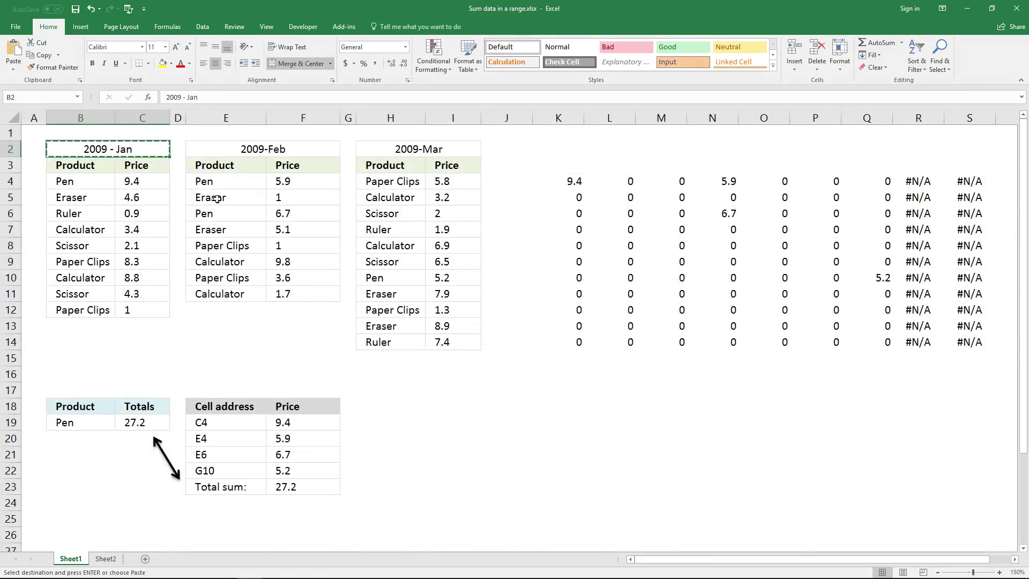
{"action": "left_click", "coordinate": [236, 157]}
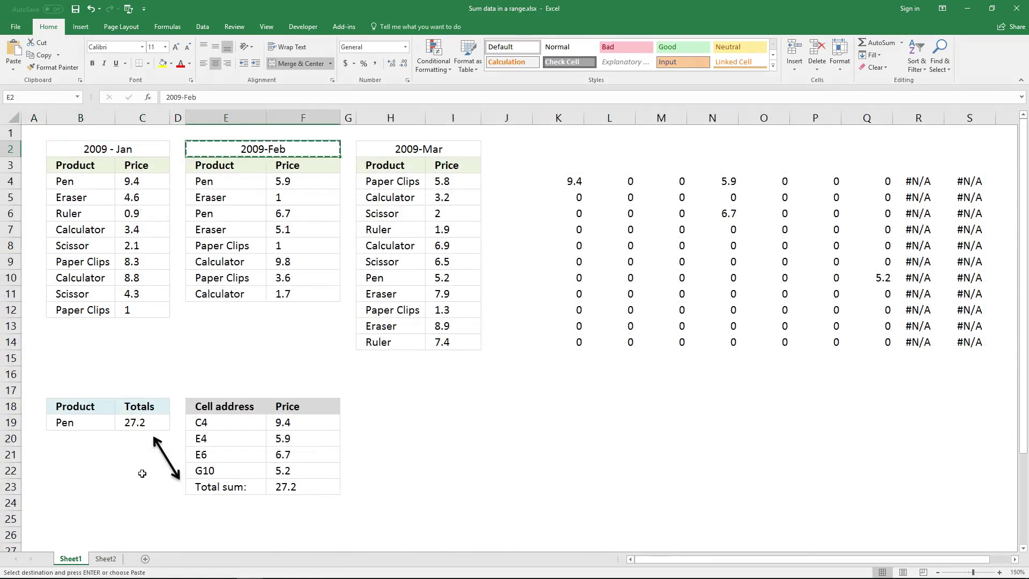
{"action": "left_click", "coordinate": [105, 559]}
{"action": "key", "text": "ctrl+Page_Up"}
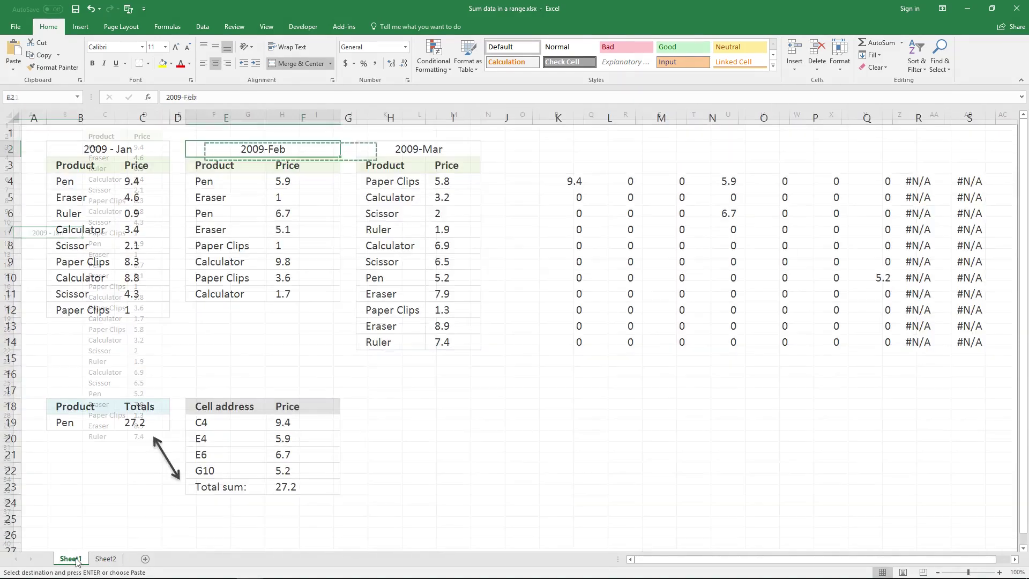
{"action": "left_click", "coordinate": [114, 560]}
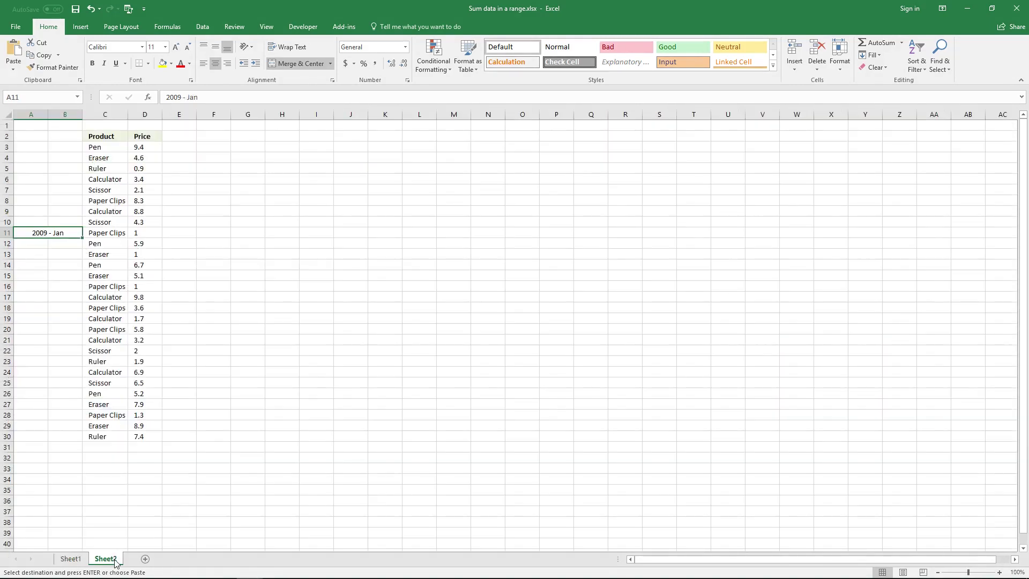
{"action": "left_click", "coordinate": [35, 320]}
{"action": "key", "text": "ctrl+v"}
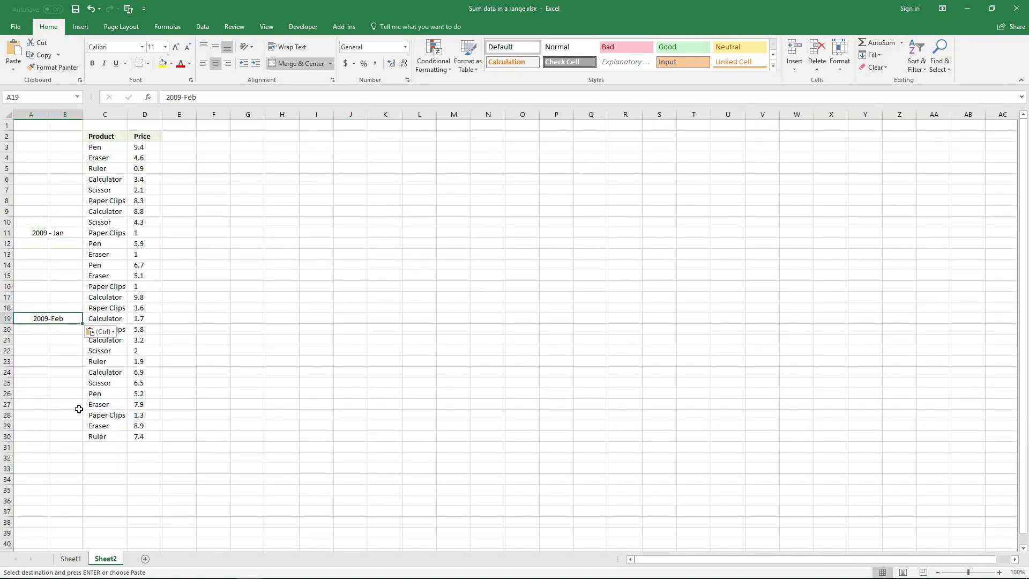
Step: Copy the 2009-Mar heading from Sheet1 and paste it into A30
{"action": "key", "text": "ctrl+Page_Up"}
{"action": "left_click", "coordinate": [373, 153]}
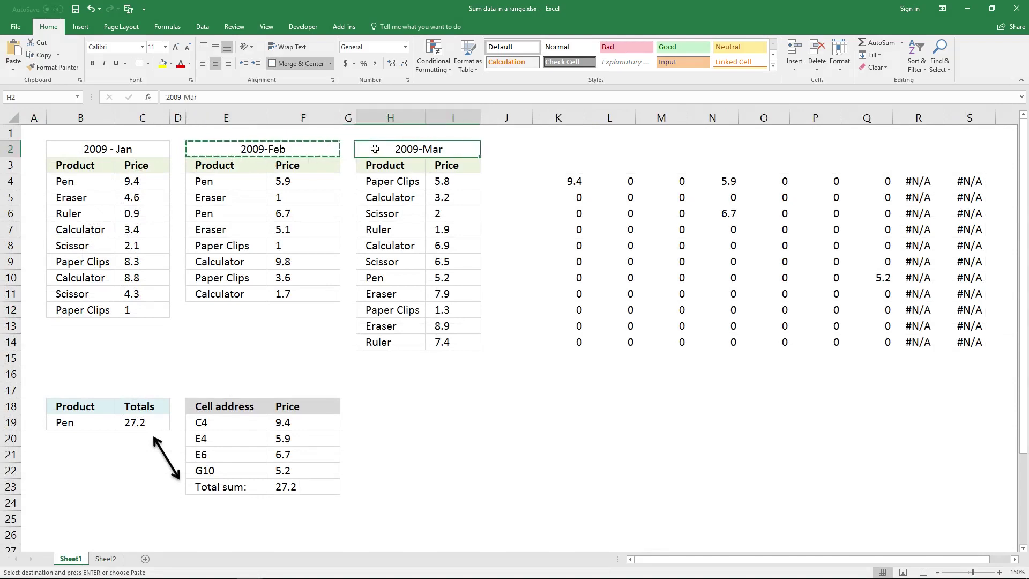
{"action": "key", "text": "ctrl+c"}
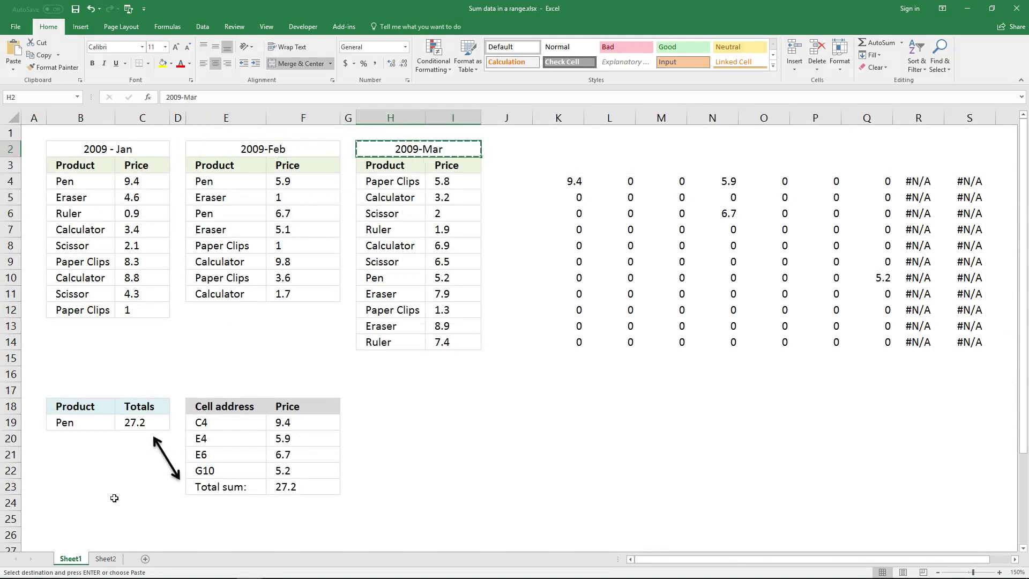
{"action": "left_click", "coordinate": [105, 559]}
{"action": "left_click", "coordinate": [24, 435]}
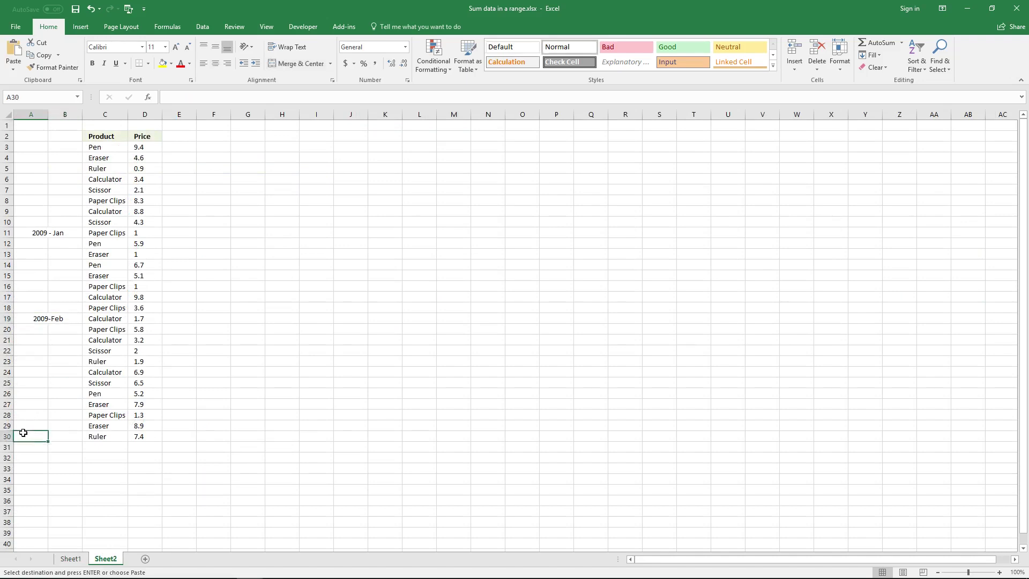
{"action": "key", "text": "ctrl+v"}
{"action": "key", "text": "Escape"}
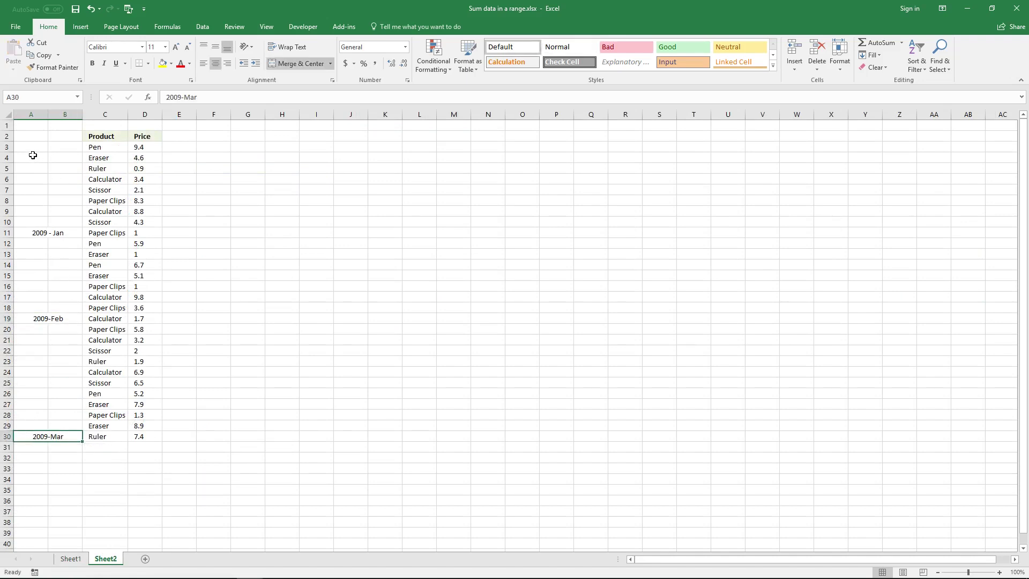
Step: Enter 2009-01-01 in A3 as a date, then select the January rows
{"action": "left_click", "coordinate": [31, 152]}
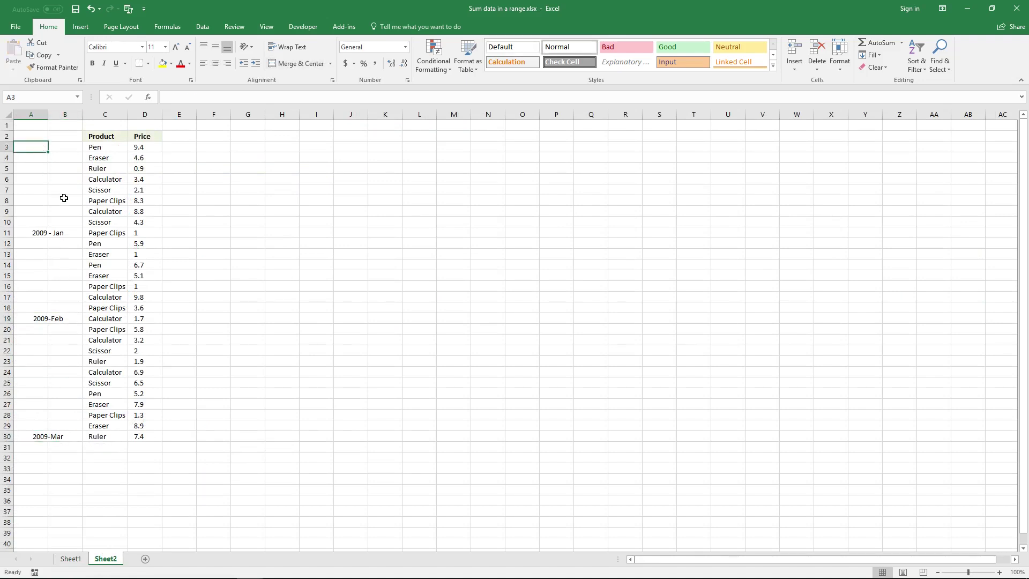
{"action": "type", "text": "2009-01-01"}
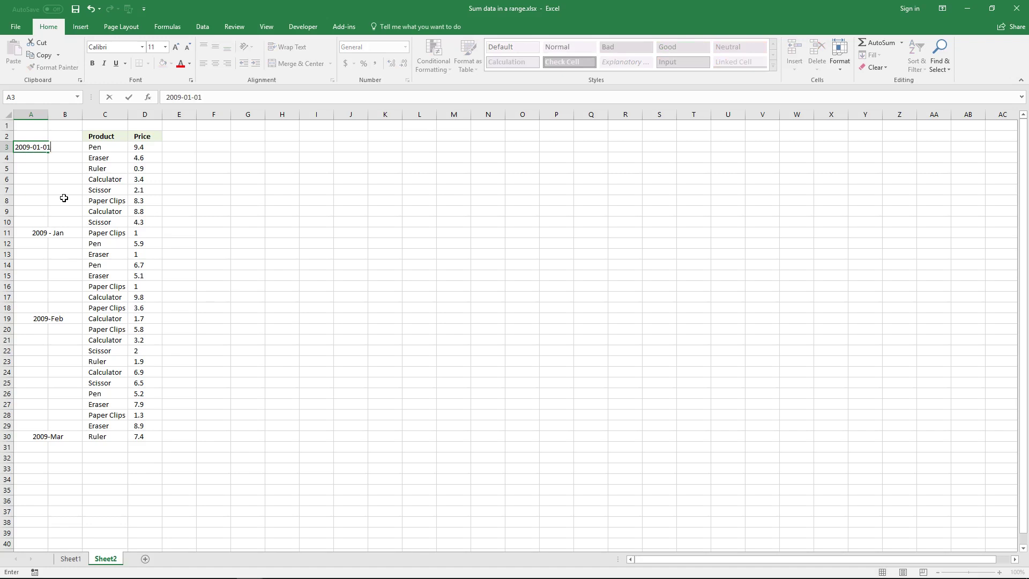
{"action": "key", "text": "Return"}
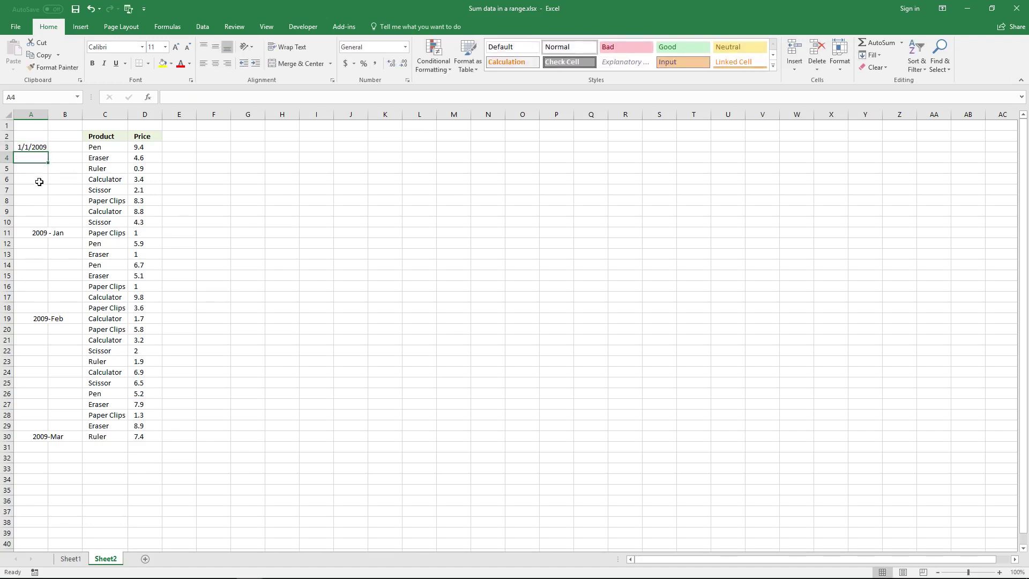
{"action": "left_click", "coordinate": [25, 146]}
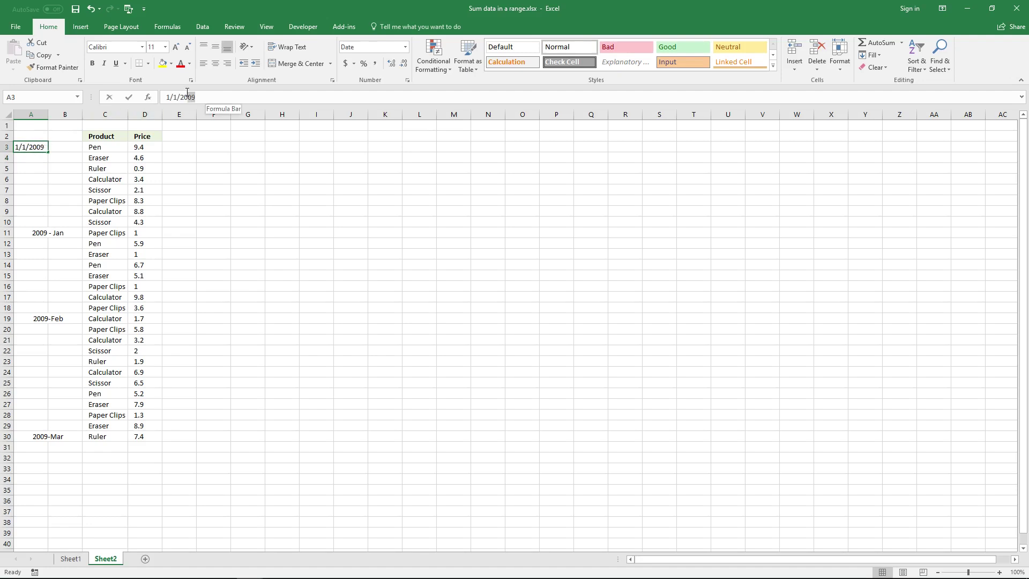
{"action": "left_click_drag", "start_coordinate": [196, 97], "coordinate": [164, 87]}
{"action": "key", "text": "Escape"}
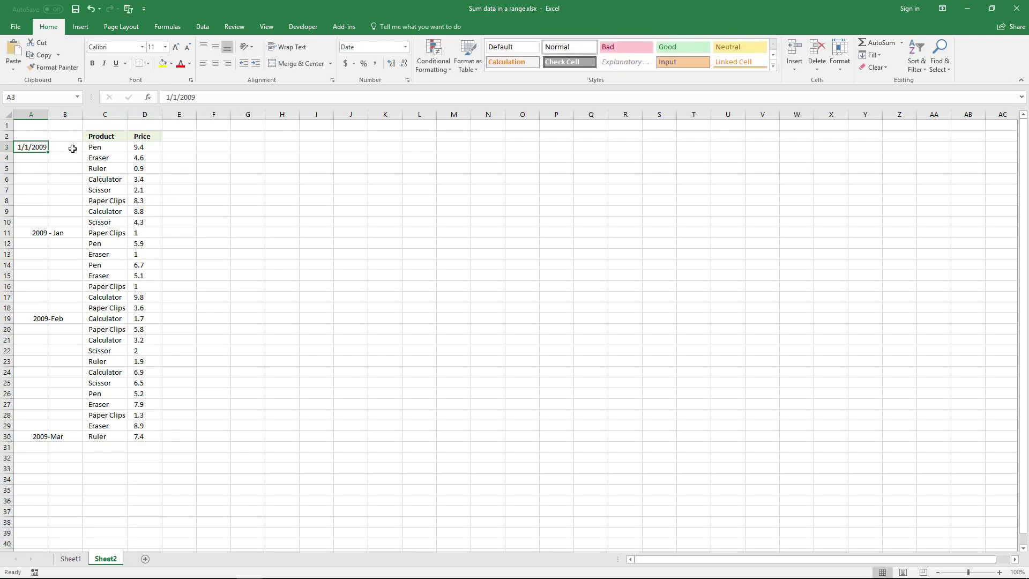
{"action": "left_click", "coordinate": [71, 149]}
{"action": "left_click_drag", "start_coordinate": [70, 148], "coordinate": [73, 232]}
Step: Unmerge the 2009 - Jan label and fill B3:B11 with 1/1/2009
{"action": "left_click", "coordinate": [68, 233]}
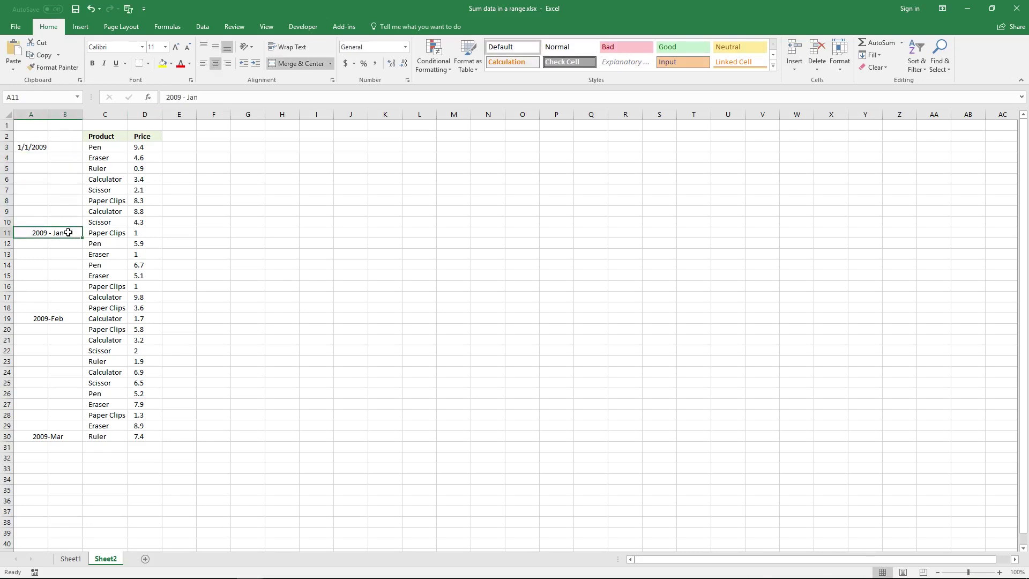
{"action": "left_click", "coordinate": [296, 64]}
{"action": "left_click_drag", "start_coordinate": [69, 146], "coordinate": [70, 233]}
{"action": "left_click", "coordinate": [175, 98]}
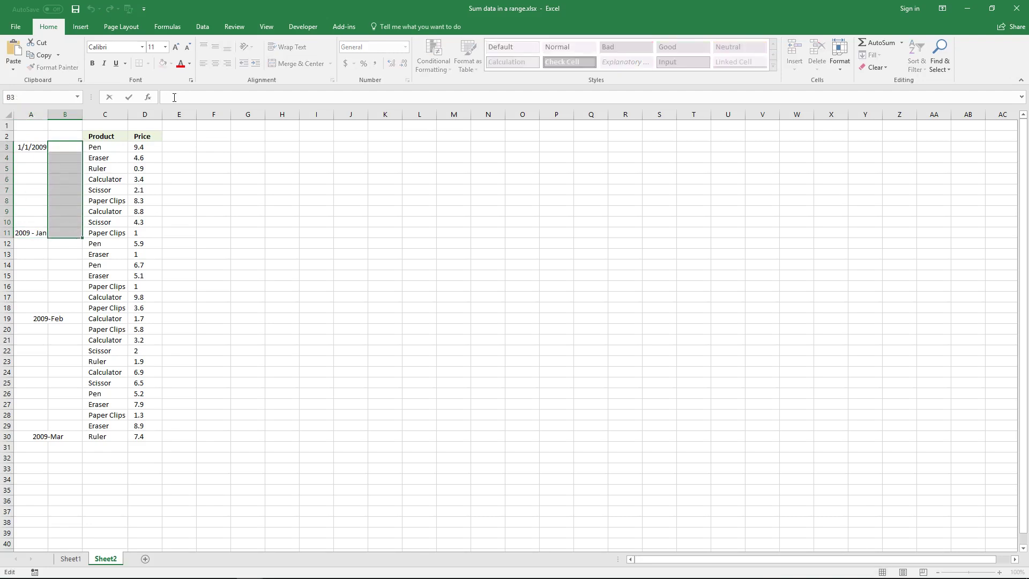
{"action": "type", "text": "1/1/2009"}
{"action": "key", "text": "ctrl+Return"}
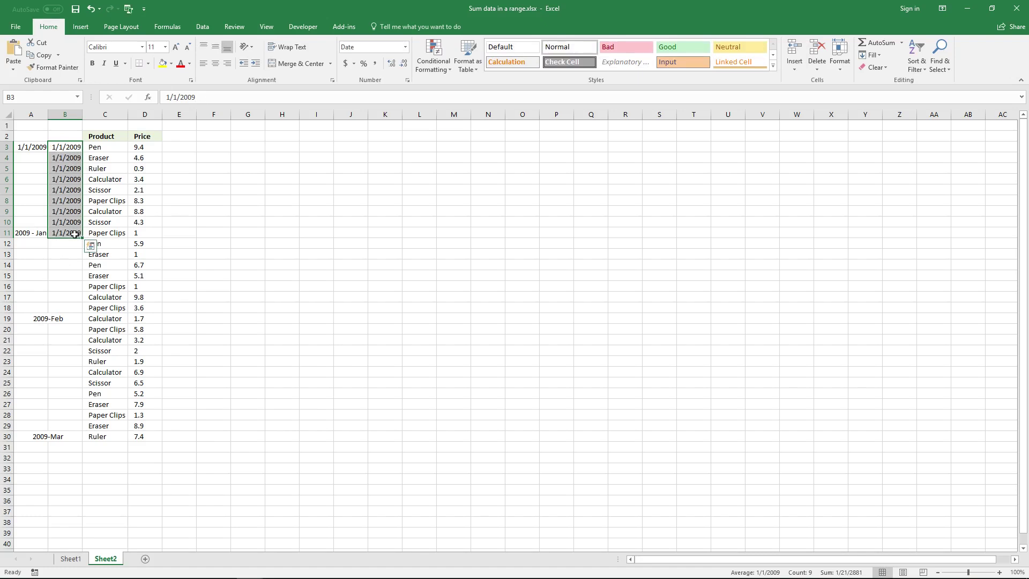
Step: Fill the February rows B12:B19 with 2009-02-01
{"action": "left_click", "coordinate": [72, 242]}
{"action": "key", "text": "shift+F8"}
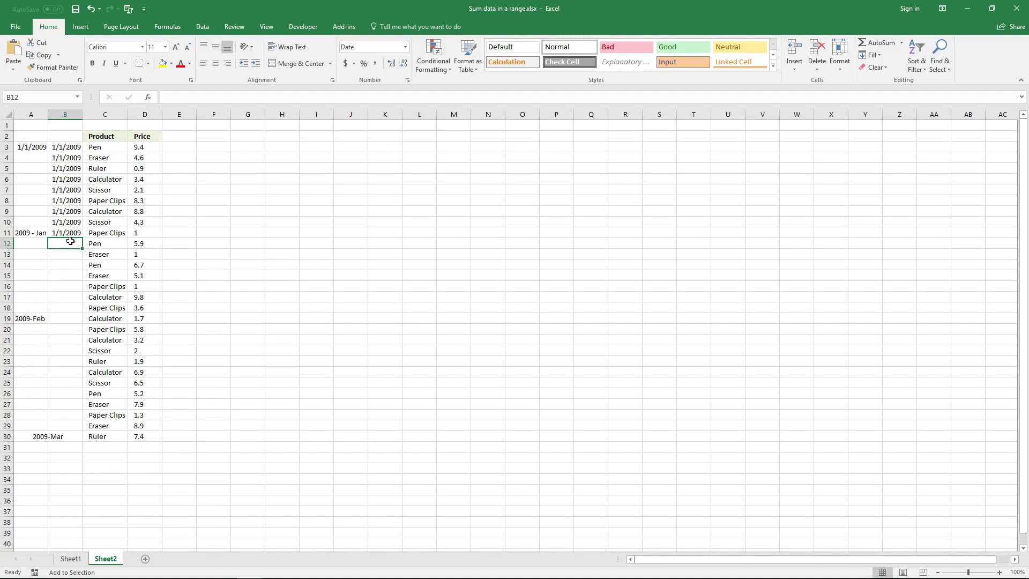
{"action": "left_click_drag", "start_coordinate": [70, 241], "coordinate": [65, 318]}
{"action": "left_click", "coordinate": [184, 100]}
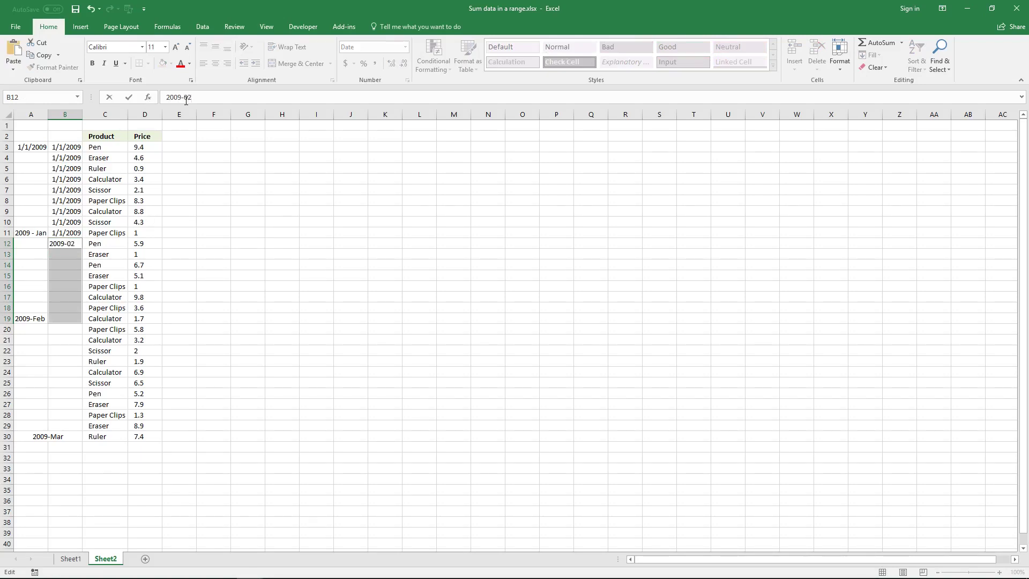
{"action": "type", "text": "2009-02-01"}
{"action": "key", "text": "ctrl+Return"}
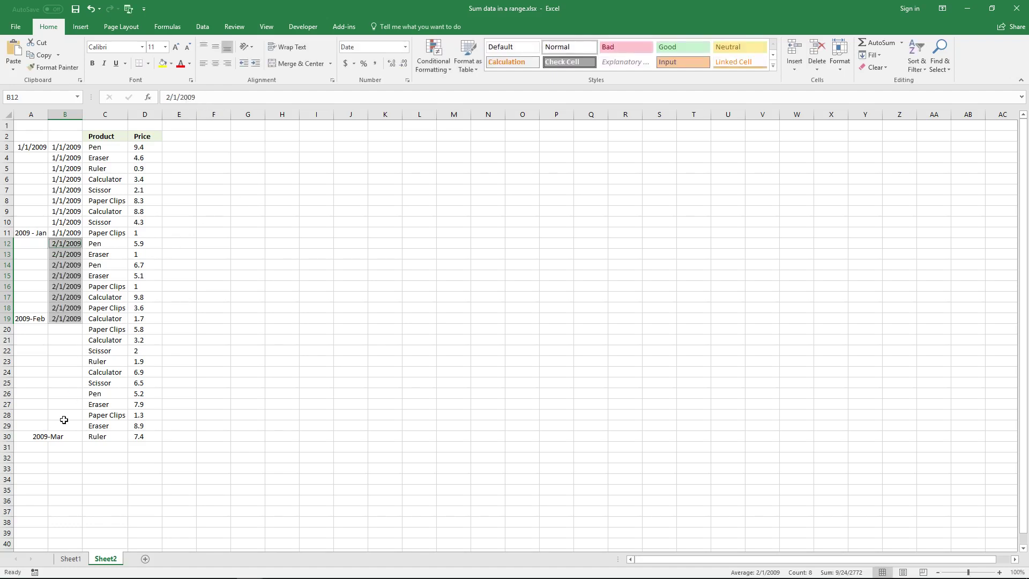
{"action": "left_click", "coordinate": [43, 435]}
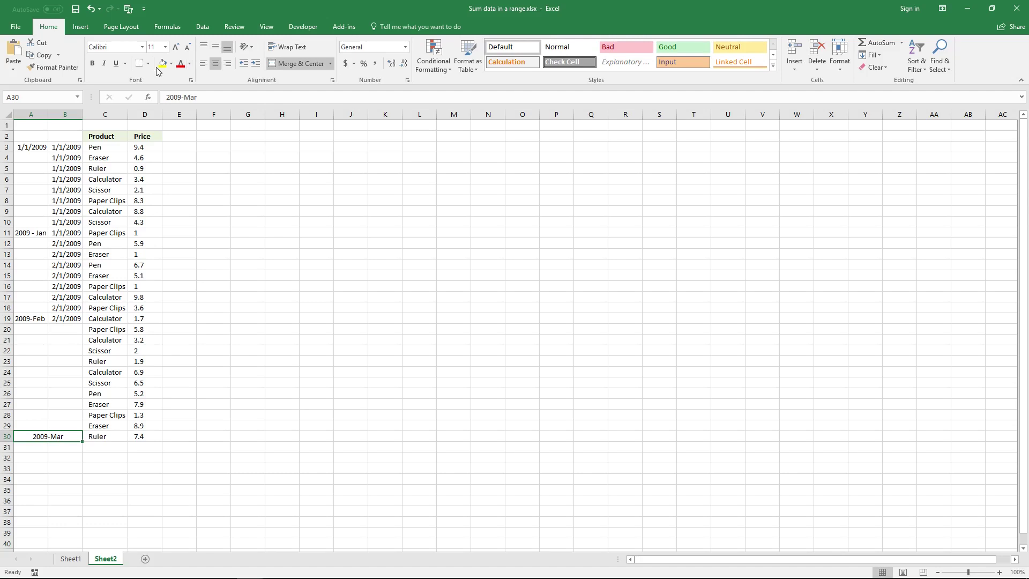
Step: Unmerge A30, fill B20:B30 with 2009-03-1, and delete the old labels in column A
{"action": "left_click", "coordinate": [302, 64]}
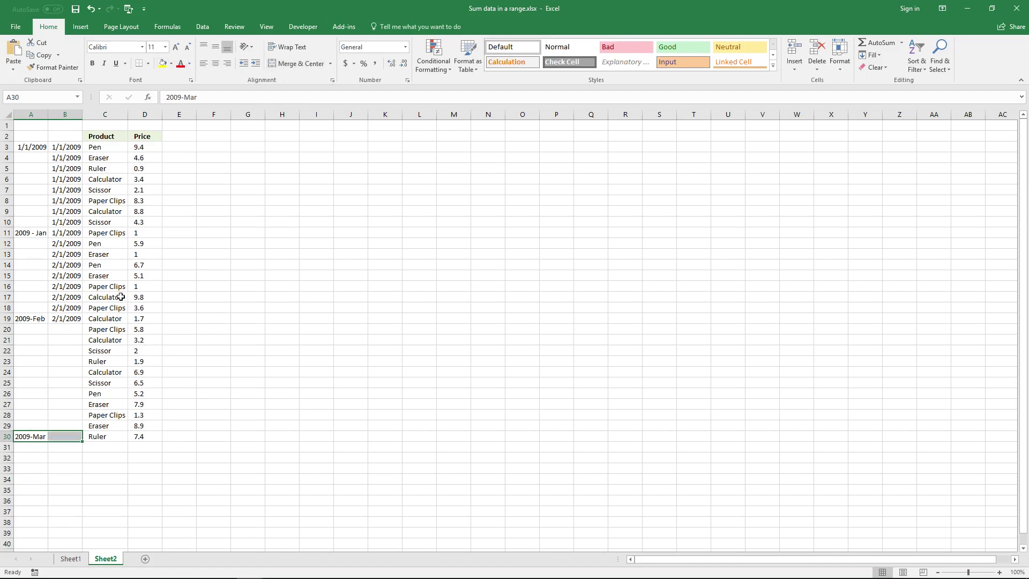
{"action": "left_click", "coordinate": [68, 316]}
{"action": "left_click", "coordinate": [62, 330]}
{"action": "left_click_drag", "start_coordinate": [62, 329], "coordinate": [69, 435]}
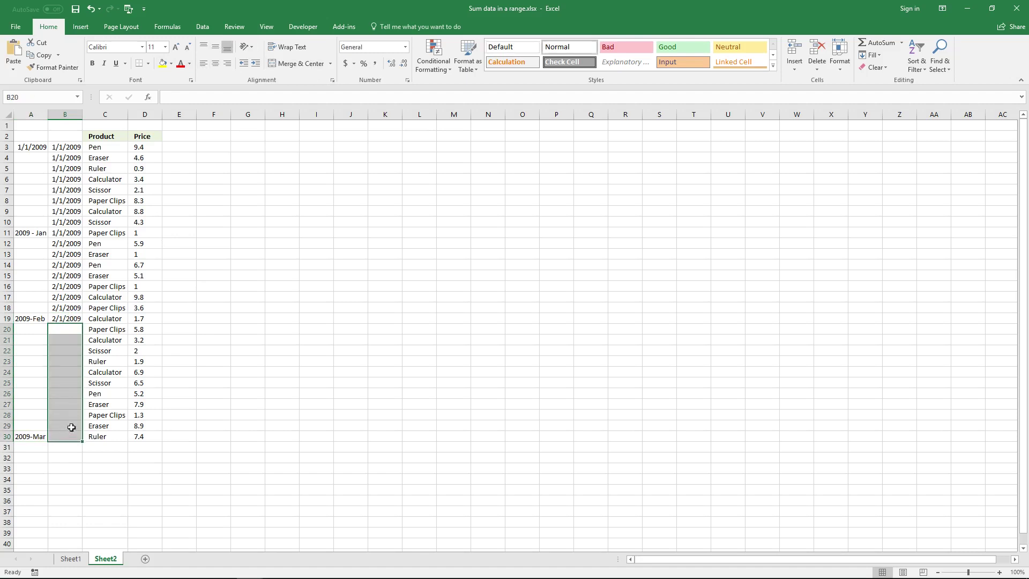
{"action": "left_click", "coordinate": [183, 94]}
{"action": "type", "text": "2009-03"}
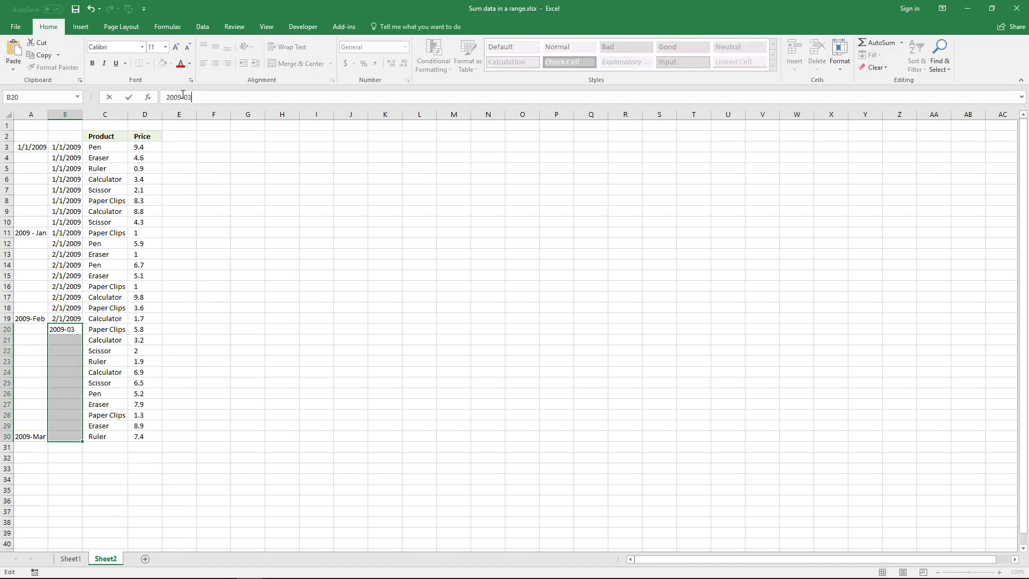
{"action": "type", "text": "-1"}
{"action": "key", "text": "ctrl+Return"}
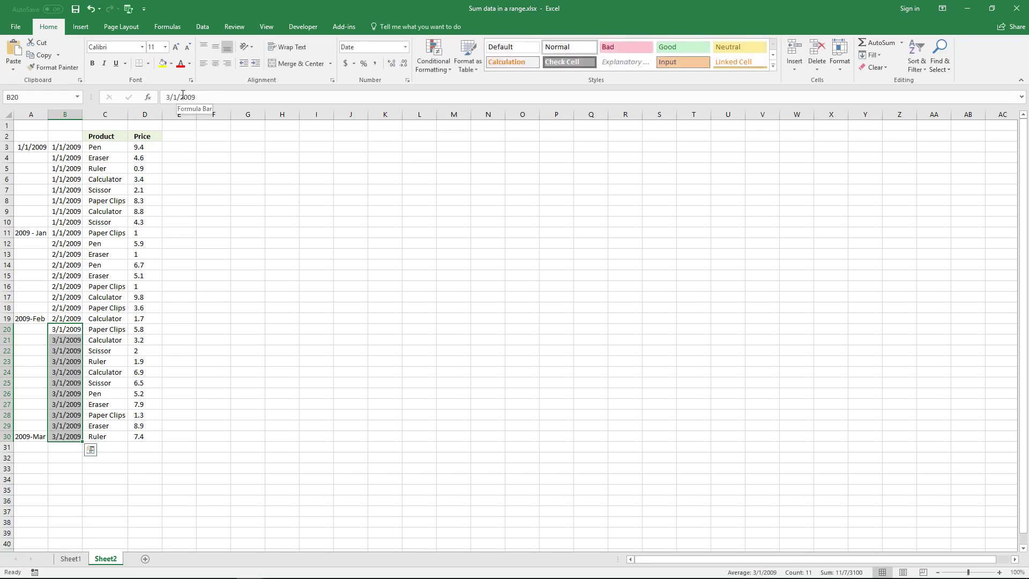
{"action": "left_click_drag", "start_coordinate": [34, 147], "coordinate": [42, 443]}
{"action": "key", "text": "Delete"}
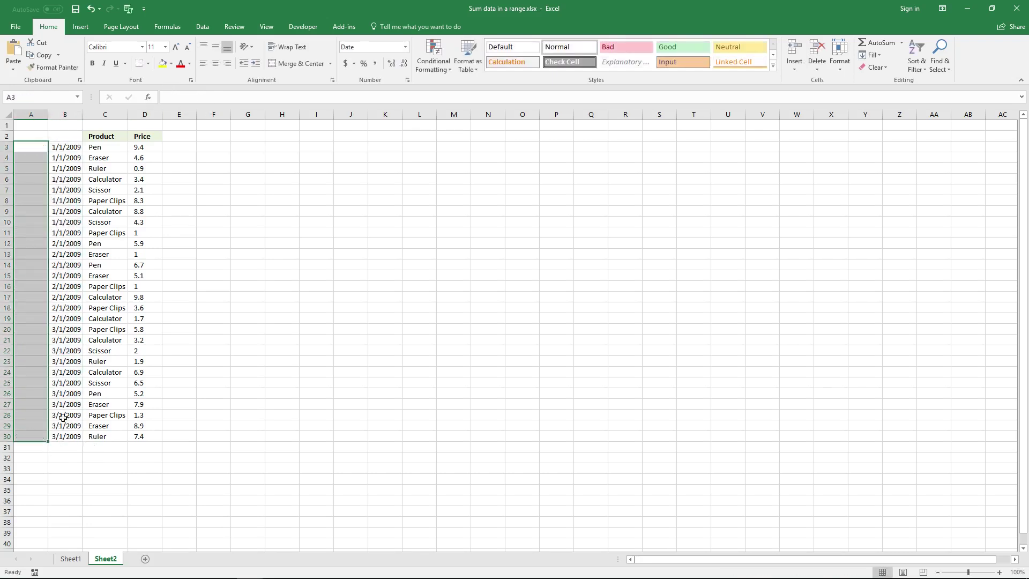
Step: Type 'Date' in B2 and copy the Product header's bold format onto it
{"action": "left_click", "coordinate": [72, 138]}
{"action": "type", "text": "Date"}
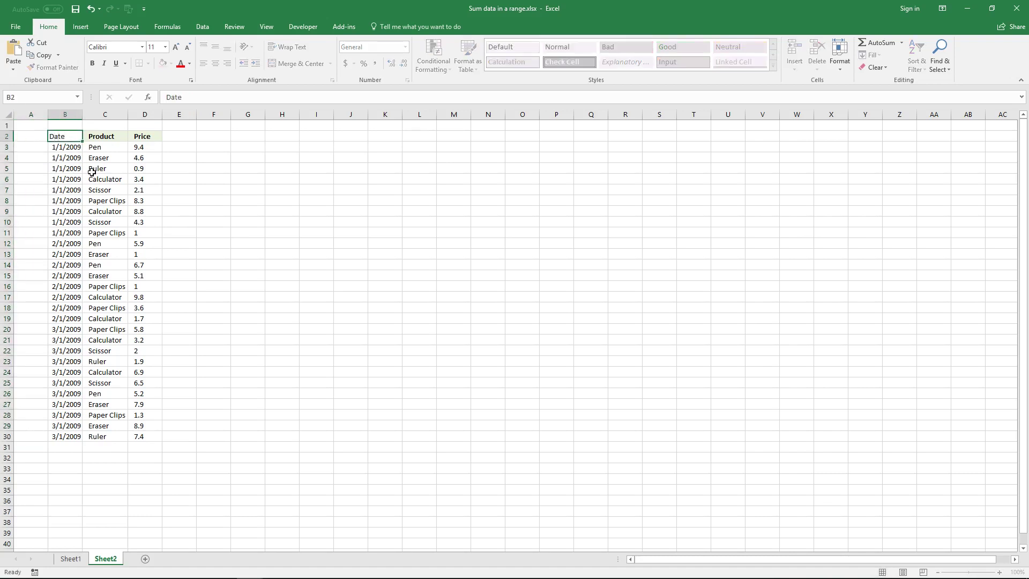
{"action": "left_click", "coordinate": [107, 138]}
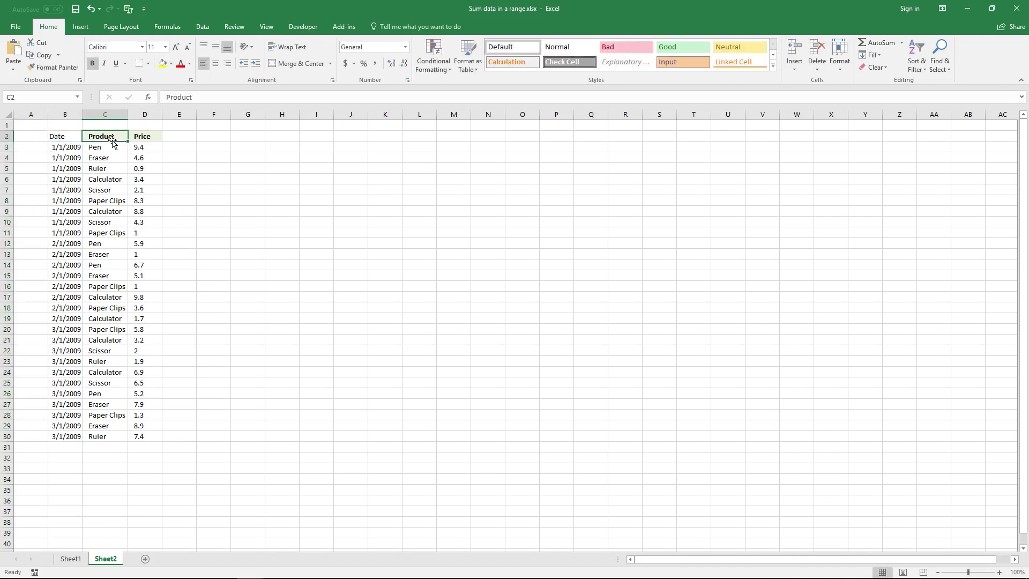
{"action": "left_click", "coordinate": [75, 73]}
{"action": "left_click", "coordinate": [65, 137]}
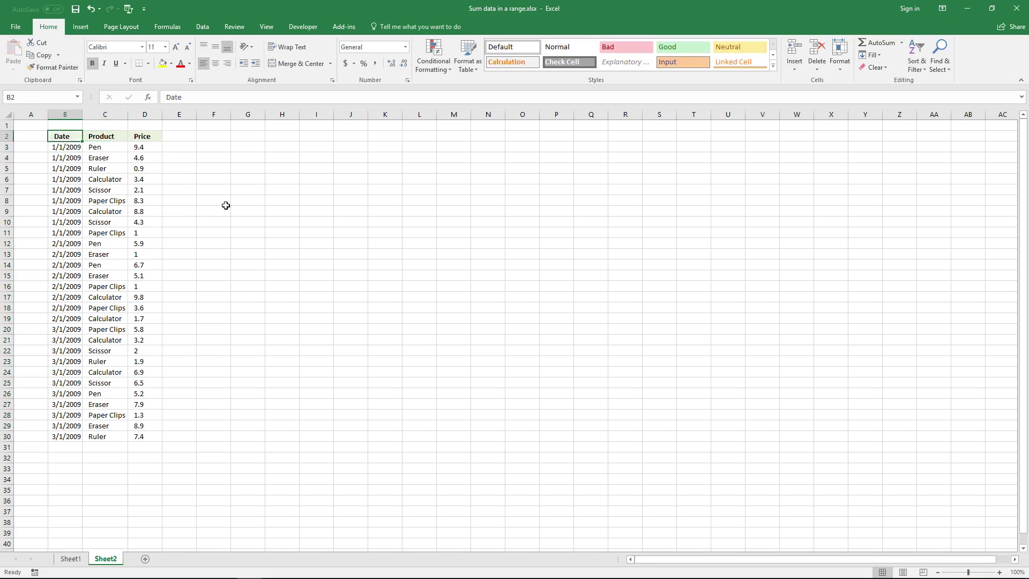